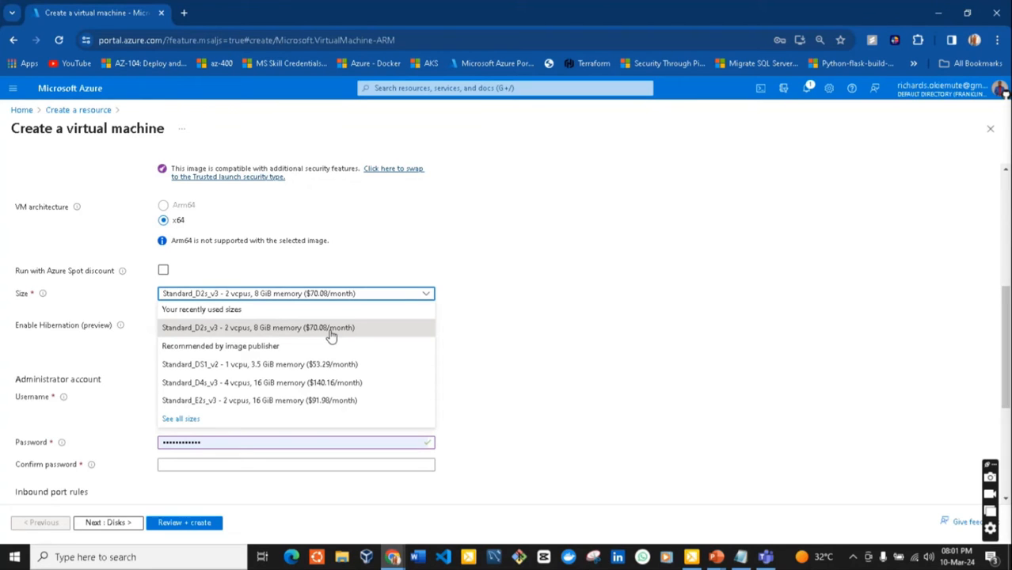
Step: Keep the Standard_D2s_v3 size and enter de9mics-user as the administrator account's username
{"action": "left_click", "coordinate": [519, 321]}
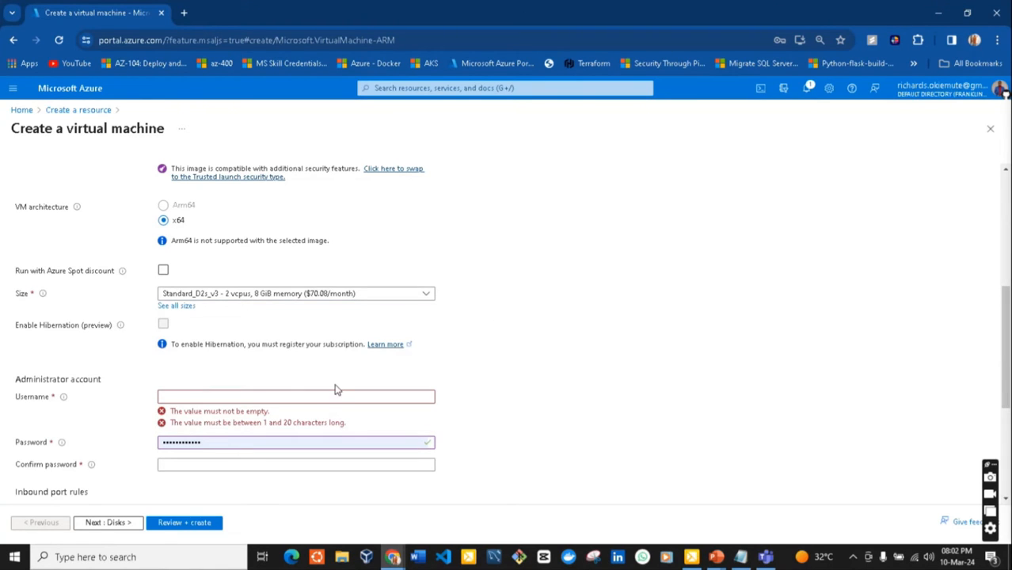
{"action": "left_click", "coordinate": [201, 396]}
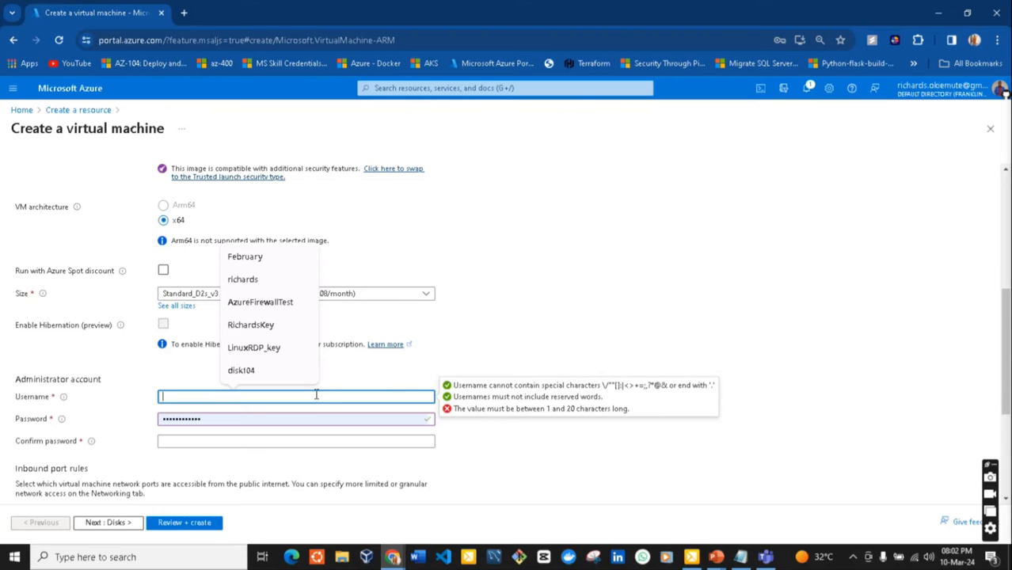
{"action": "type", "text": "de"}
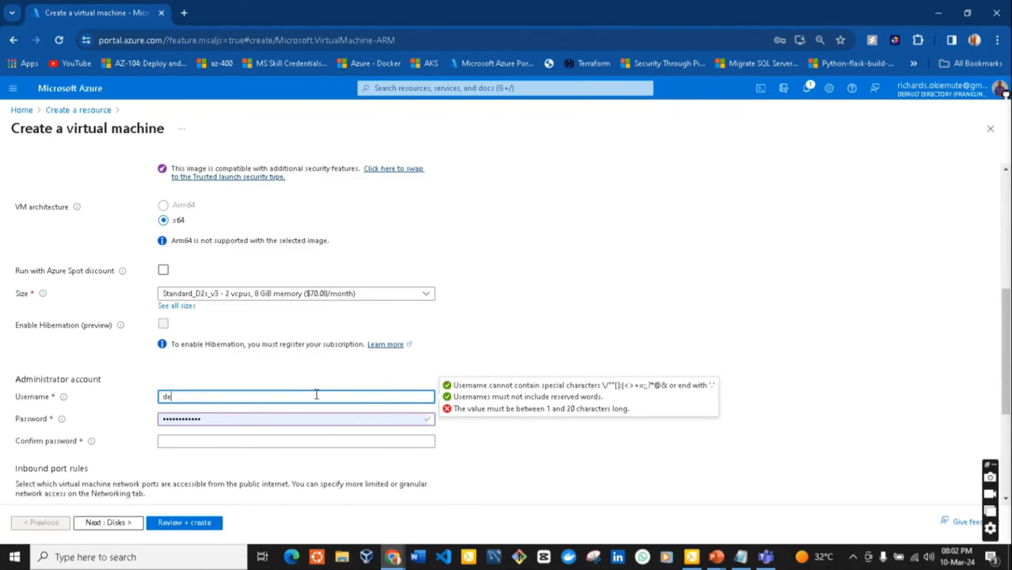
{"action": "type", "text": "9m"}
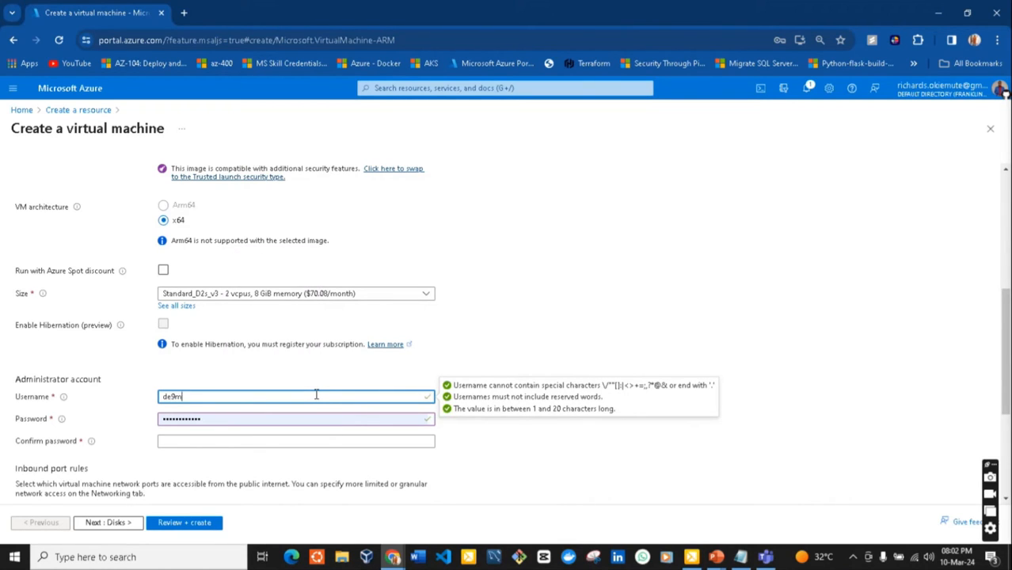
{"action": "type", "text": "ics-user"}
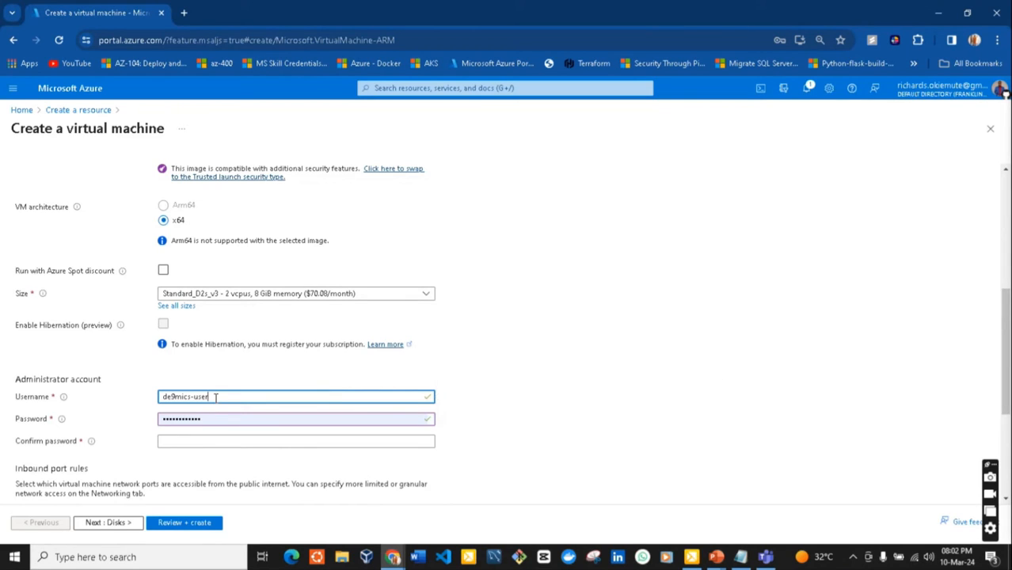
{"action": "left_click_drag", "start_coordinate": [215, 397], "coordinate": [161, 395]}
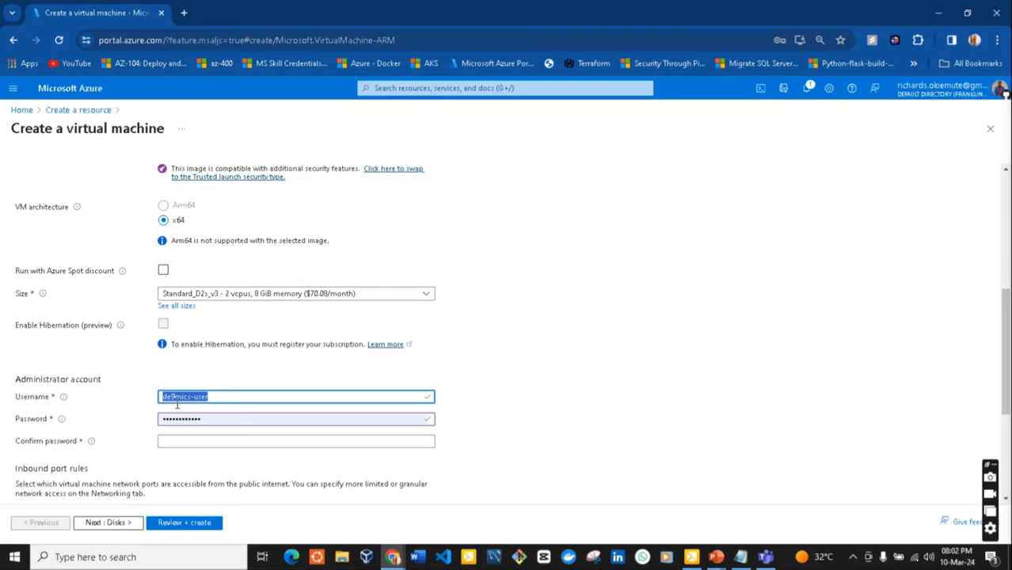
Step: Replace the administrator account's password with a new one and enter the same password as confirmation
{"action": "double_click", "coordinate": [208, 417]}
{"action": "key", "text": "BackSpace"}
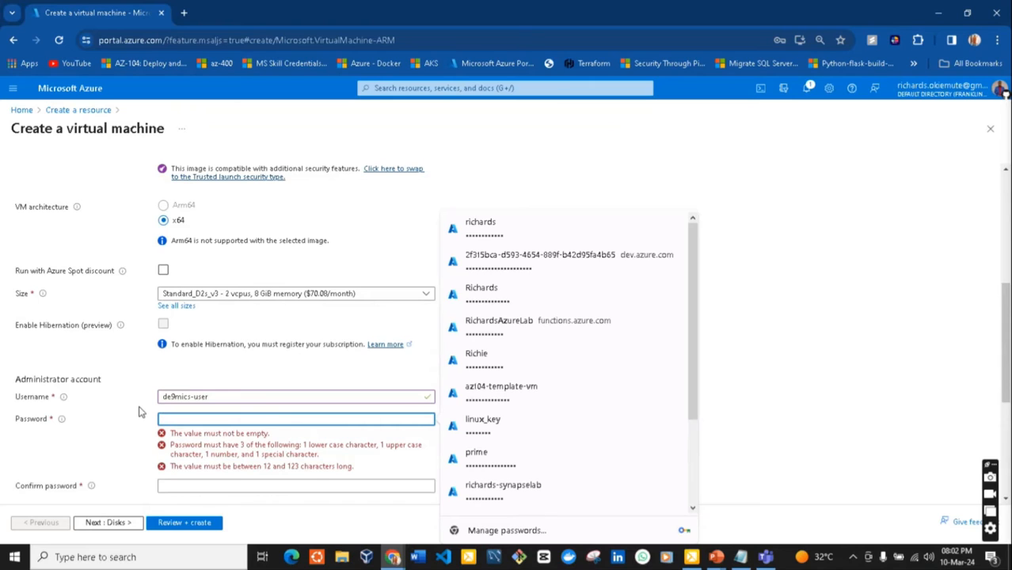
{"action": "type", "text": "••••••••••••••"}
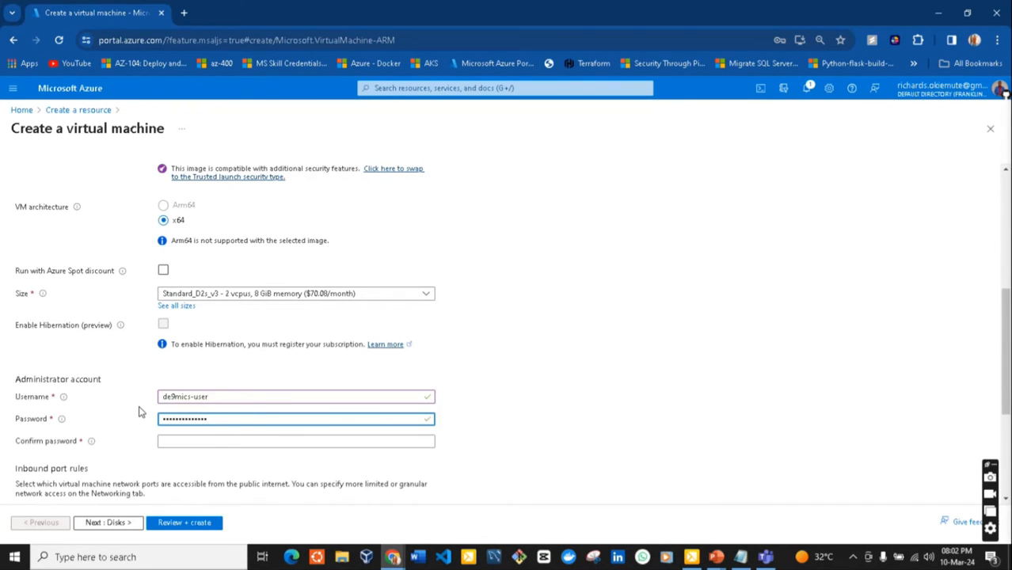
{"action": "type", "text": "•••••"}
{"action": "left_click", "coordinate": [227, 441]}
{"action": "type", "text": "••"}
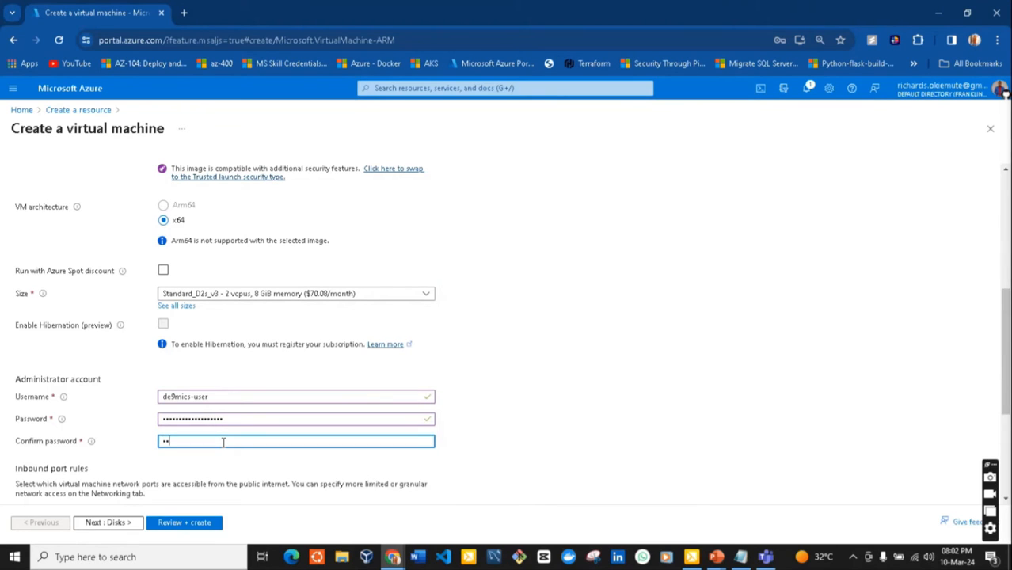
{"action": "type", "text": "••"}
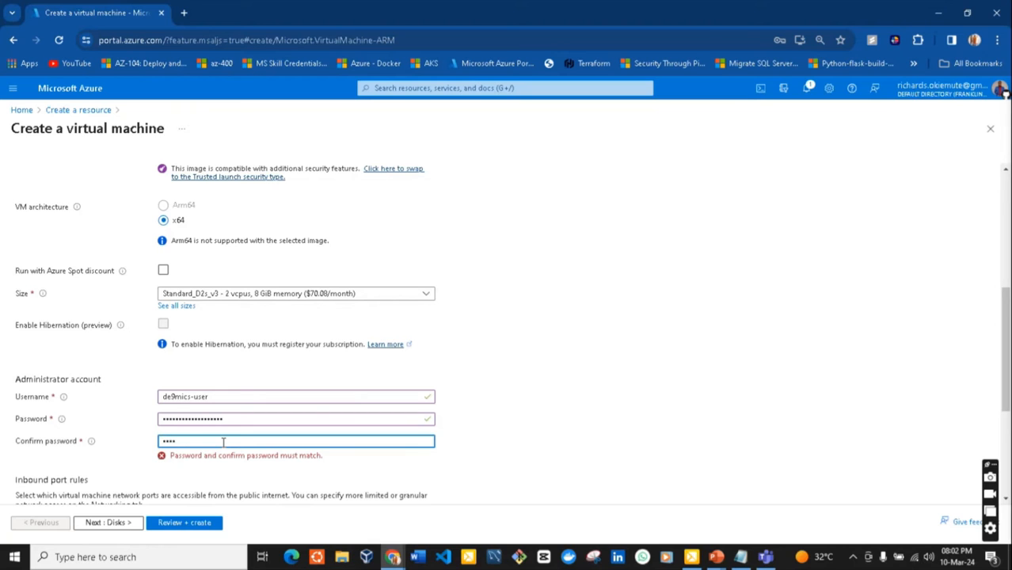
{"action": "key", "text": "ctrl+v"}
{"action": "type", "text": "•••"}
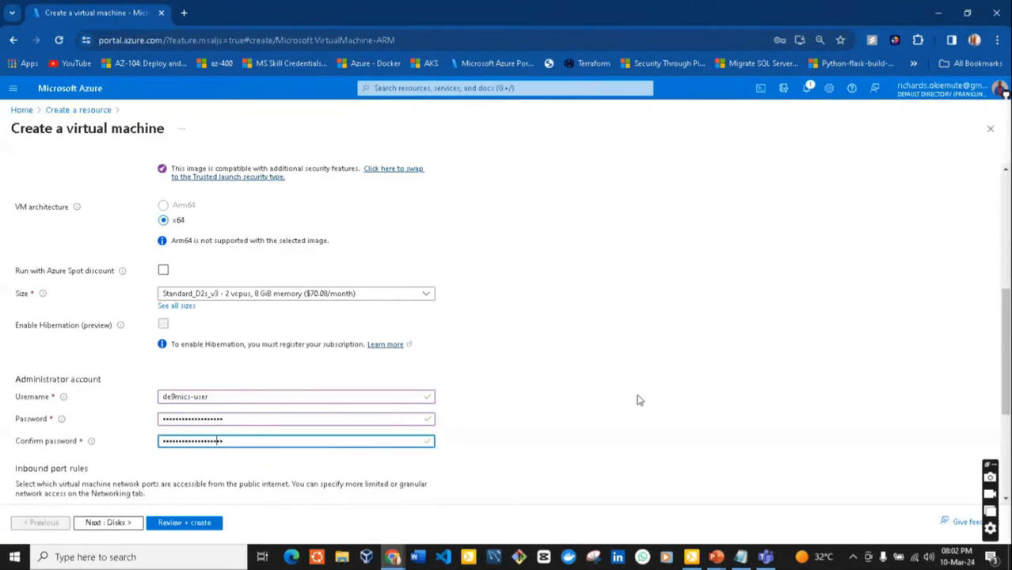
Step: Set the public inbound ports to allow selected ports and choose RDP (3389) as the inbound port
{"action": "left_click_drag", "start_coordinate": [1000, 348], "coordinate": [990, 430]}
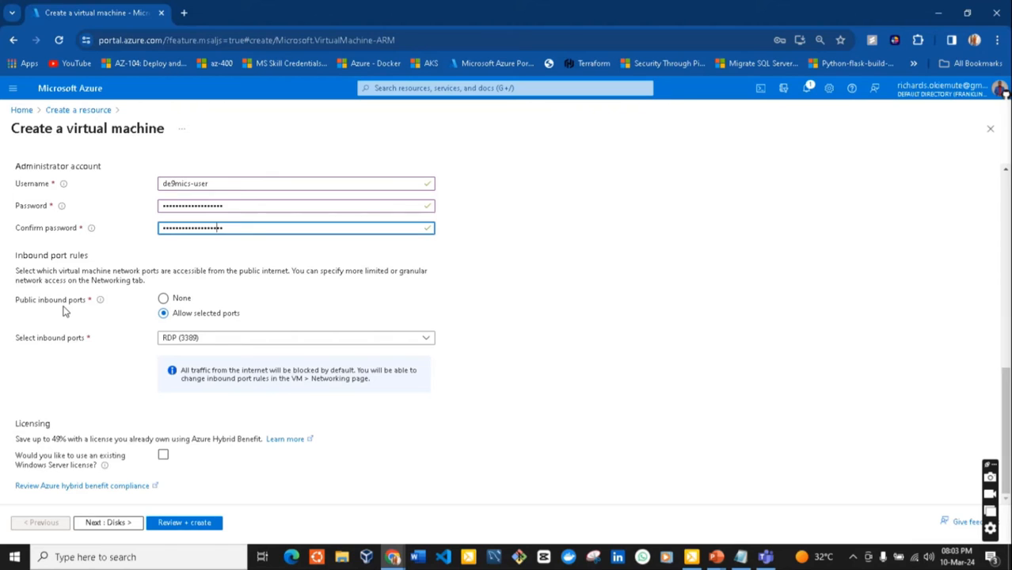
{"action": "left_click_drag", "start_coordinate": [38, 300], "coordinate": [68, 308]}
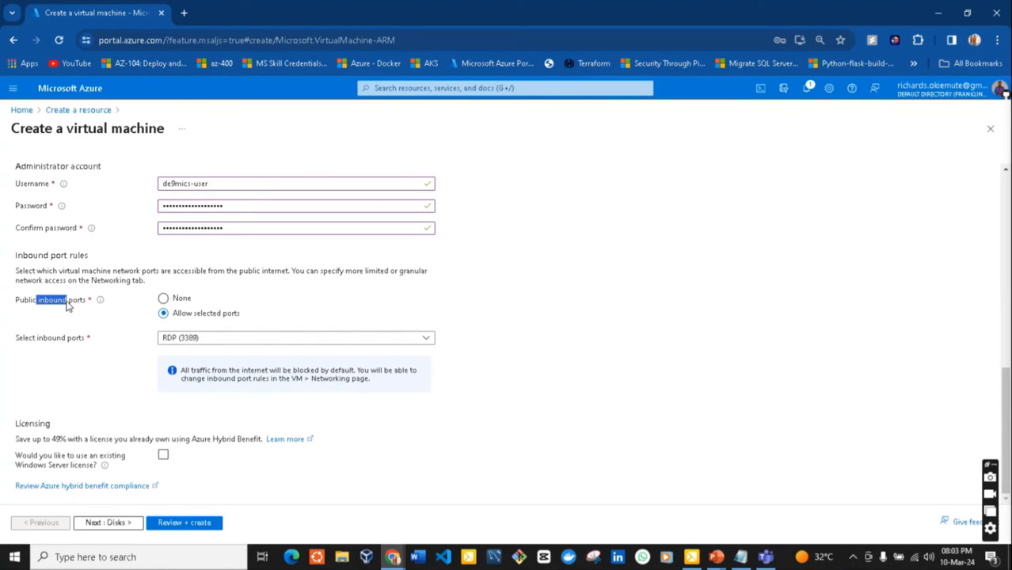
{"action": "left_click", "coordinate": [163, 298]}
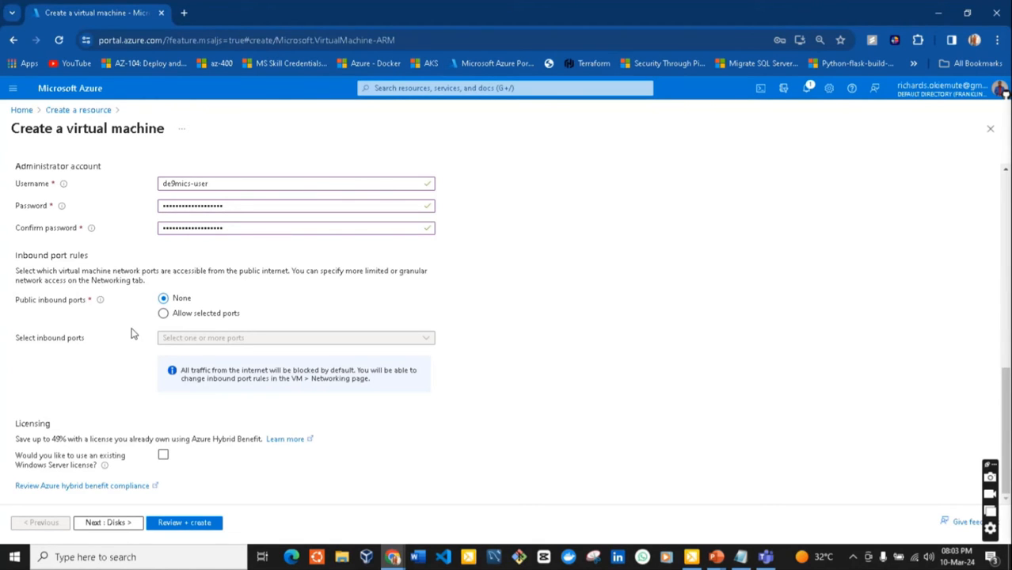
{"action": "left_click", "coordinate": [163, 314]}
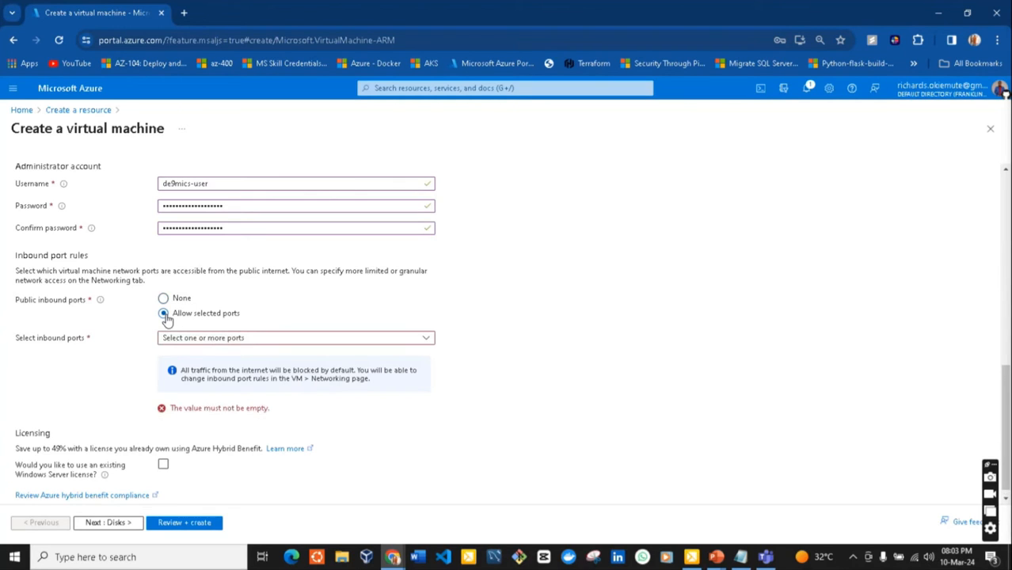
{"action": "left_click", "coordinate": [426, 338]}
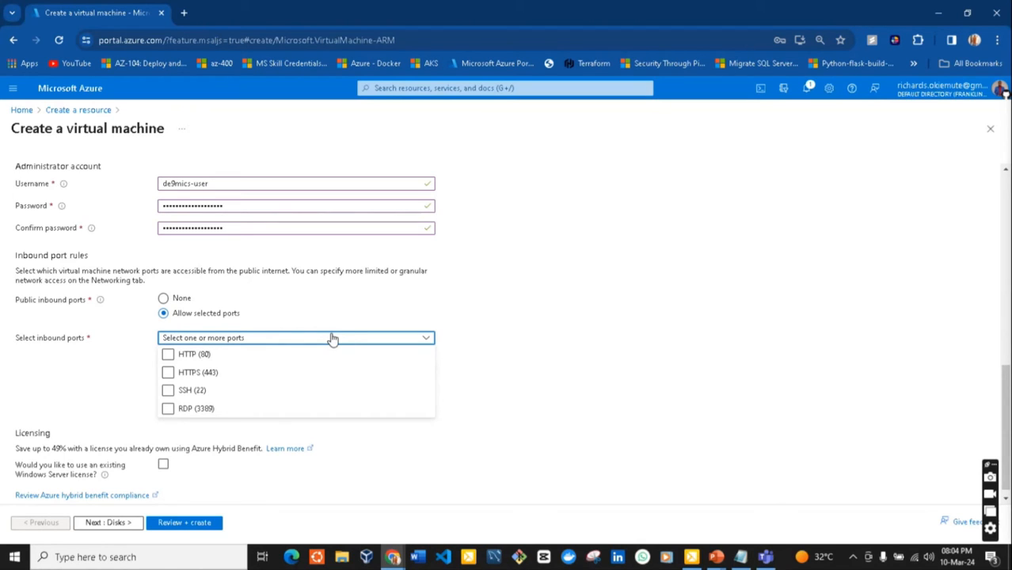
{"action": "left_click", "coordinate": [168, 410]}
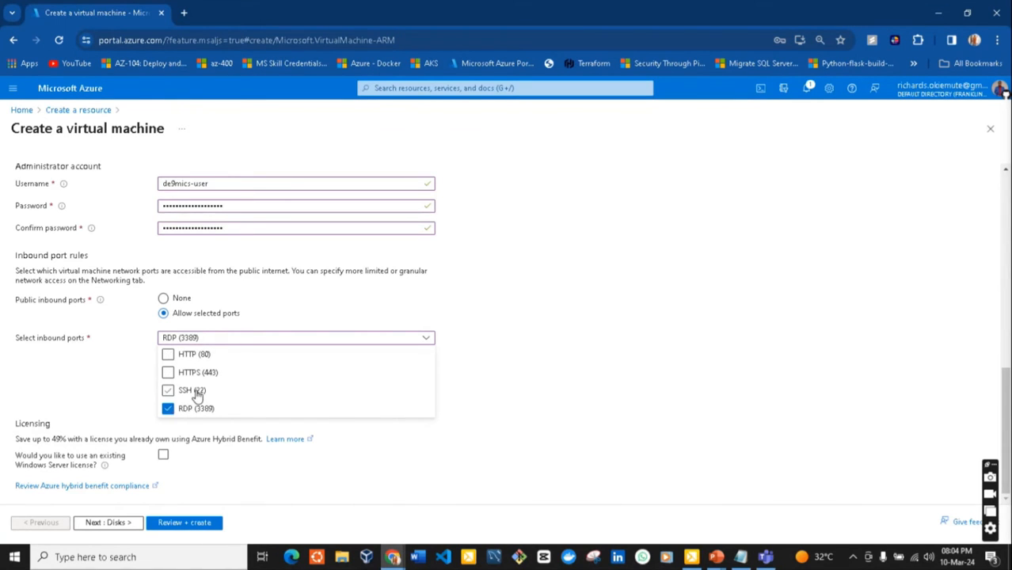
{"action": "left_click", "coordinate": [629, 382]}
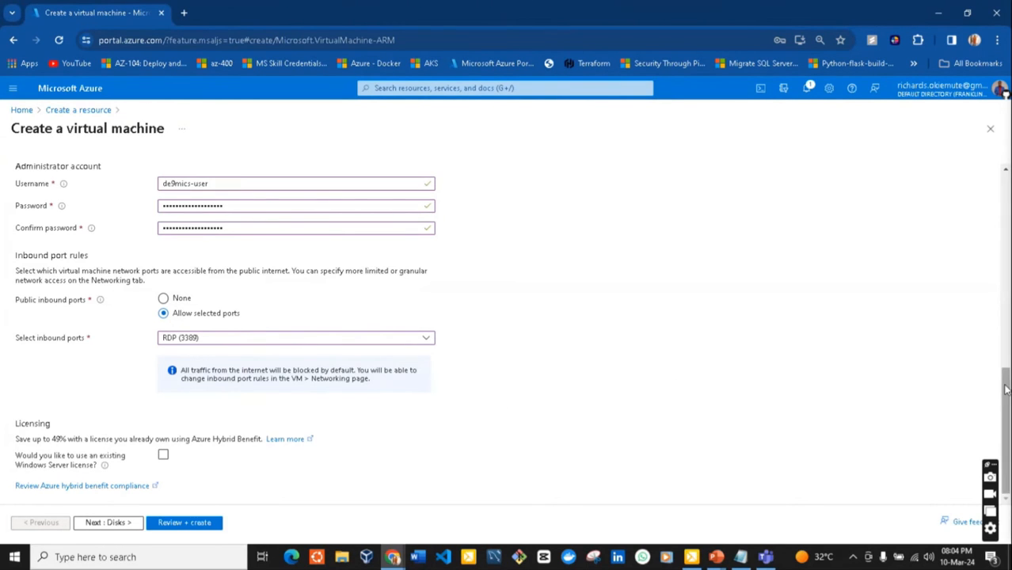
Step: Proceed from the basic settings to the VM's disk settings and dismiss the browser's offer to save the password
{"action": "scroll", "coordinate": [1006, 274], "scroll_direction": "up", "scroll_amount": 1}
{"action": "scroll", "coordinate": [1006, 273], "scroll_direction": "up", "scroll_amount": 4}
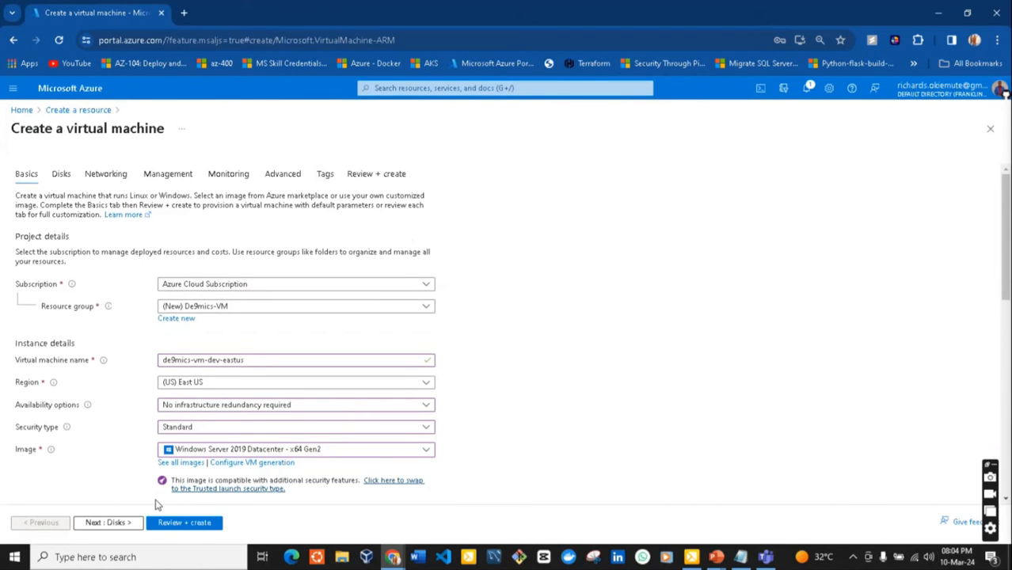
{"action": "left_click", "coordinate": [107, 523]}
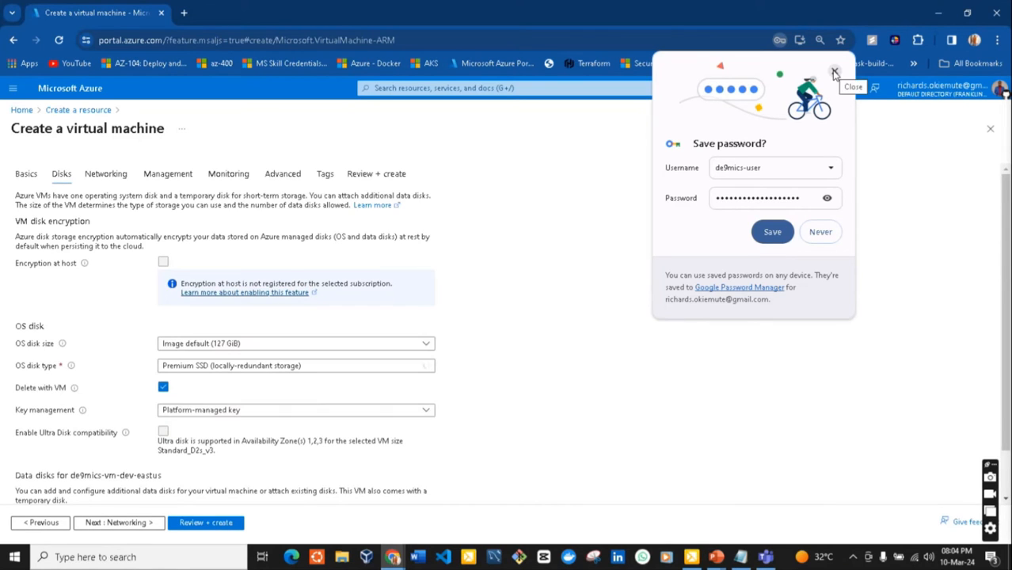
{"action": "left_click", "coordinate": [833, 73]}
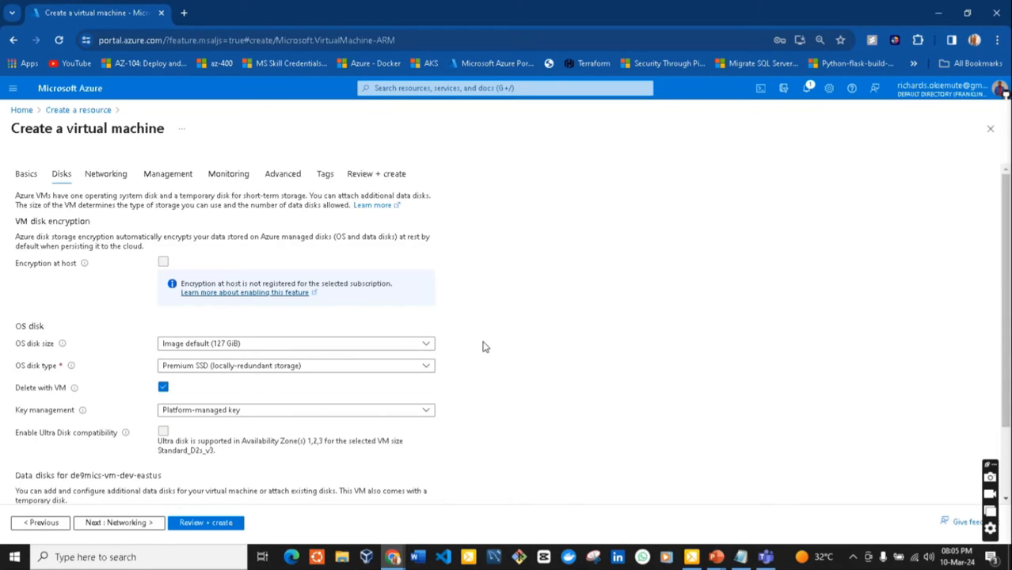
Step: Choose locally-redundant Premium SSD as the OS disk type and keep the platform-managed key for key management
{"action": "left_click", "coordinate": [426, 369]}
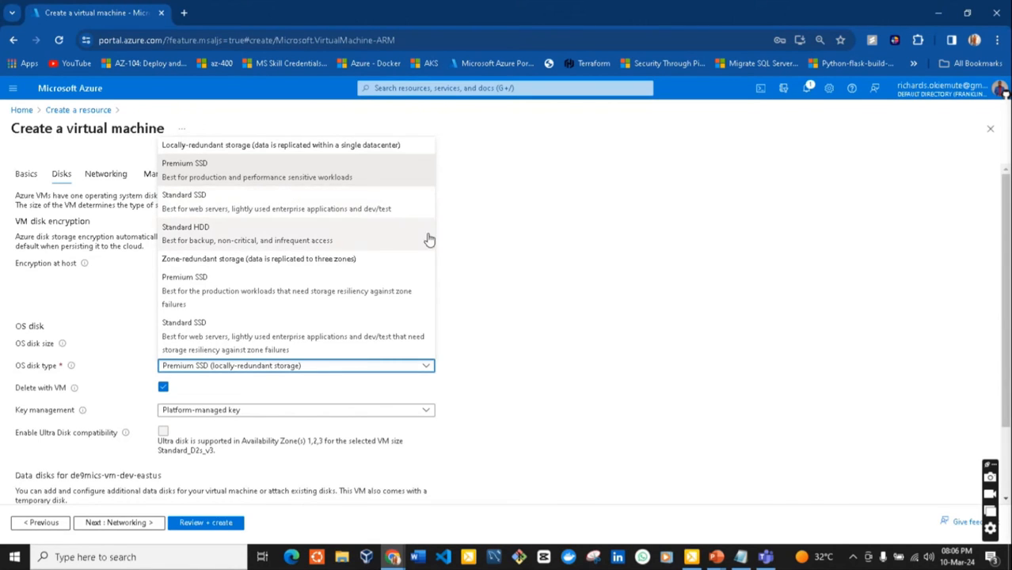
{"action": "left_click", "coordinate": [284, 175]}
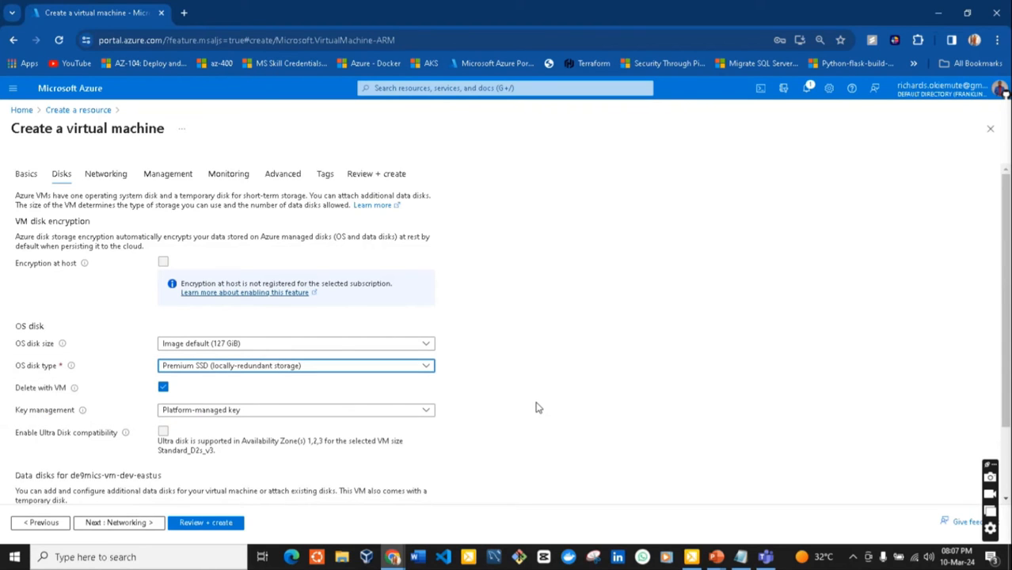
{"action": "left_click", "coordinate": [426, 410]}
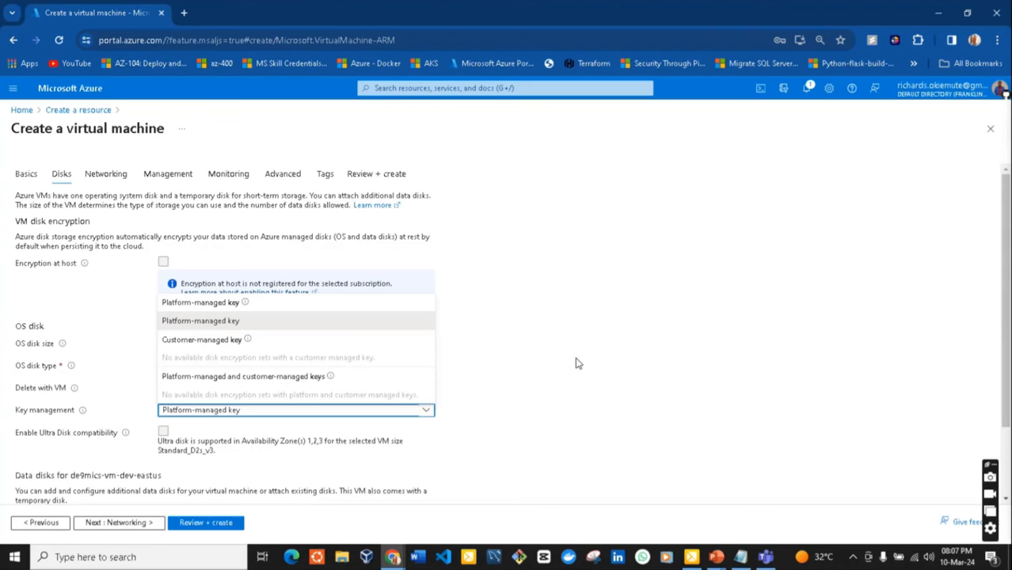
{"action": "left_click", "coordinate": [645, 376]}
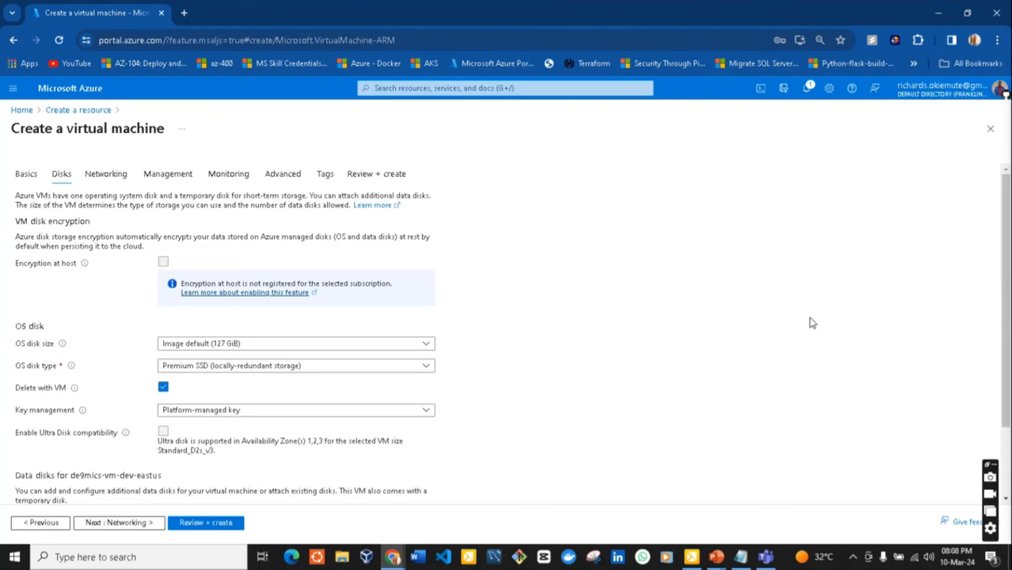
Step: Accept the disk settings without adding data disks, keep the default networking settings, and proceed to the management settings
{"action": "left_click_drag", "start_coordinate": [1002, 323], "coordinate": [994, 408]}
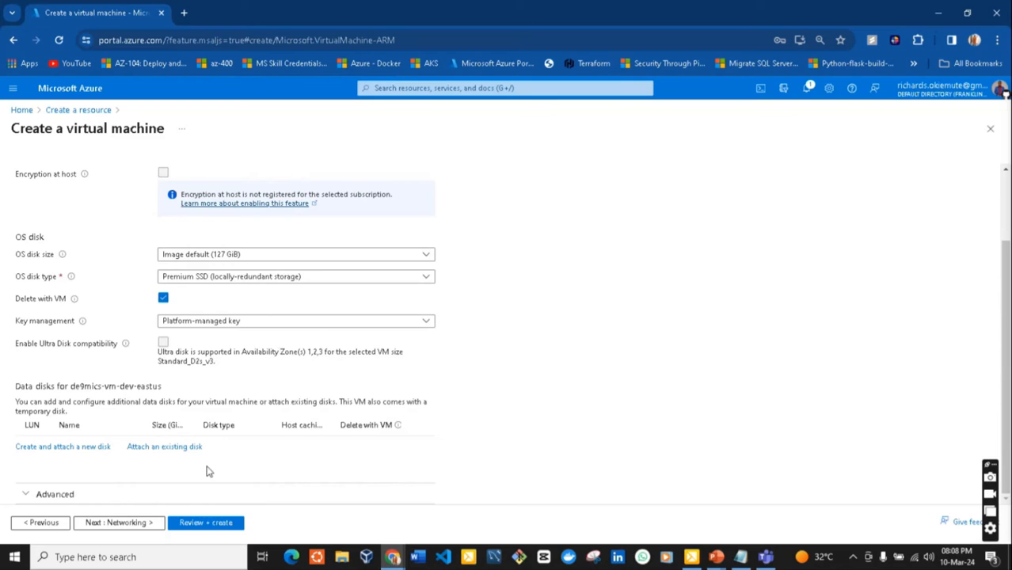
{"action": "left_click", "coordinate": [127, 526]}
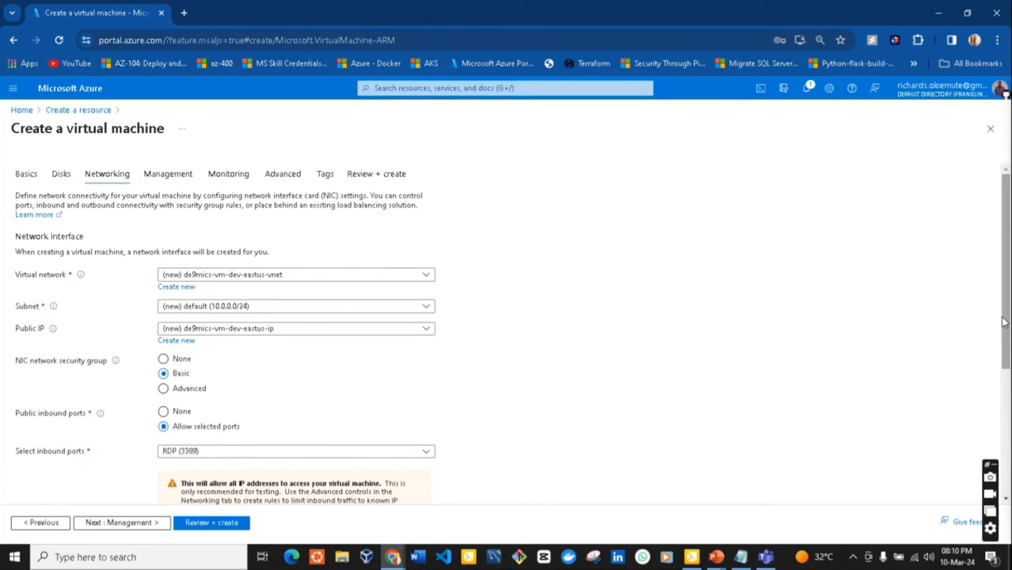
{"action": "left_click_drag", "start_coordinate": [1003, 321], "coordinate": [973, 313]}
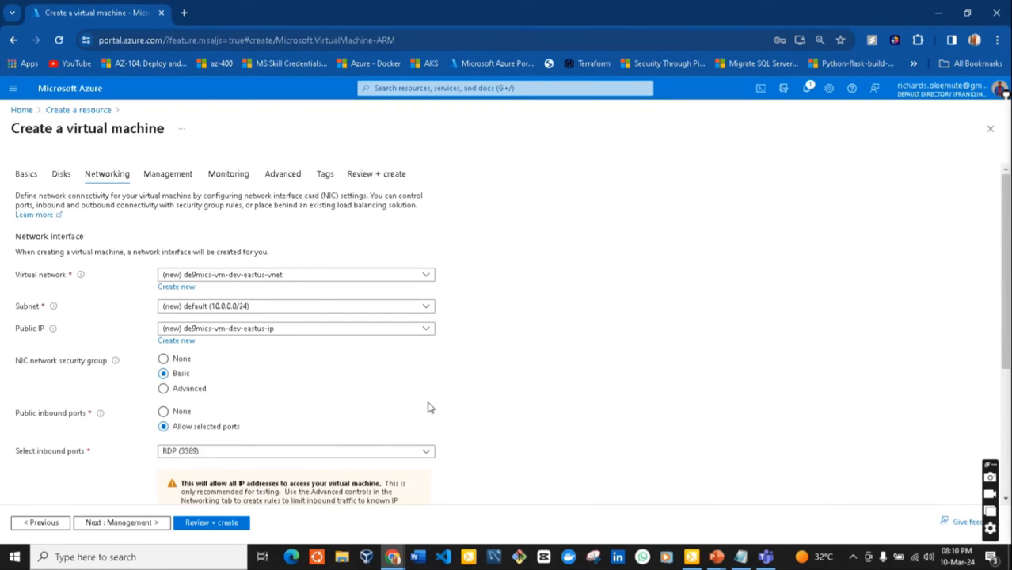
{"action": "left_click", "coordinate": [121, 526]}
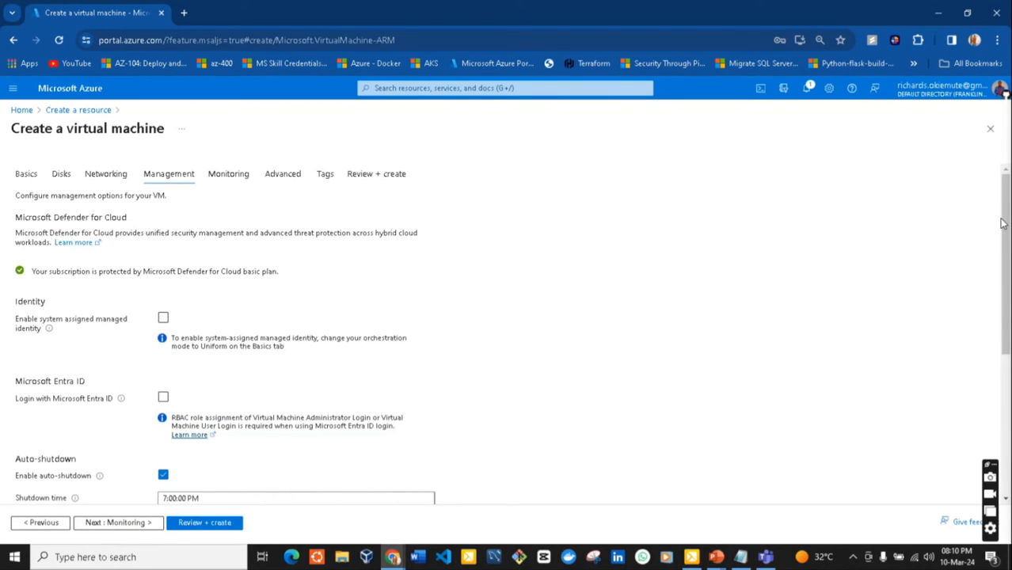
Step: Keep auto-shutdown enabled in the management settings and continue past the default monitoring options to the advanced settings
{"action": "left_click_drag", "start_coordinate": [1002, 223], "coordinate": [958, 311]}
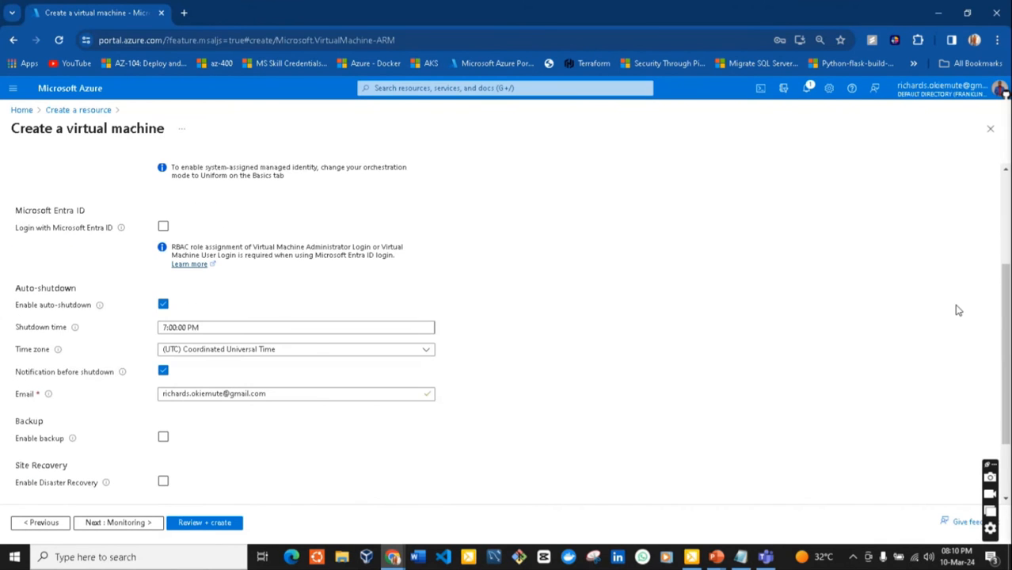
{"action": "left_click_drag", "start_coordinate": [89, 290], "coordinate": [8, 286]}
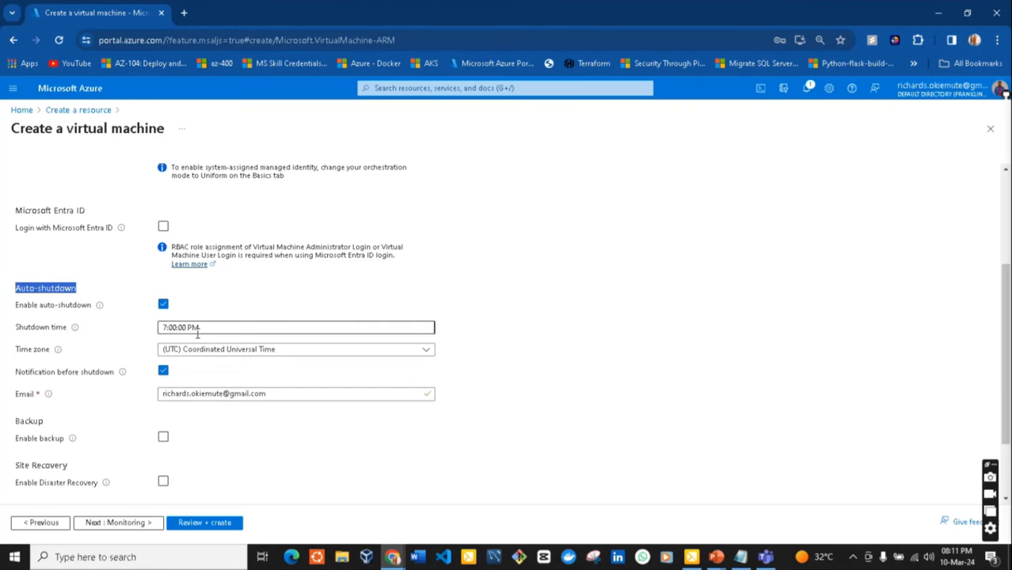
{"action": "left_click", "coordinate": [164, 307]}
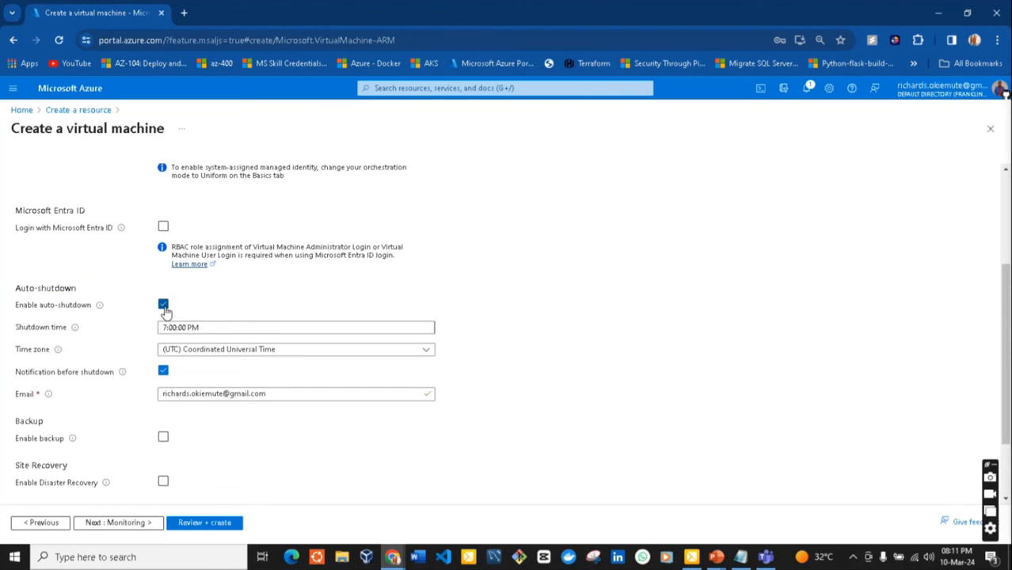
{"action": "left_click", "coordinate": [164, 307]}
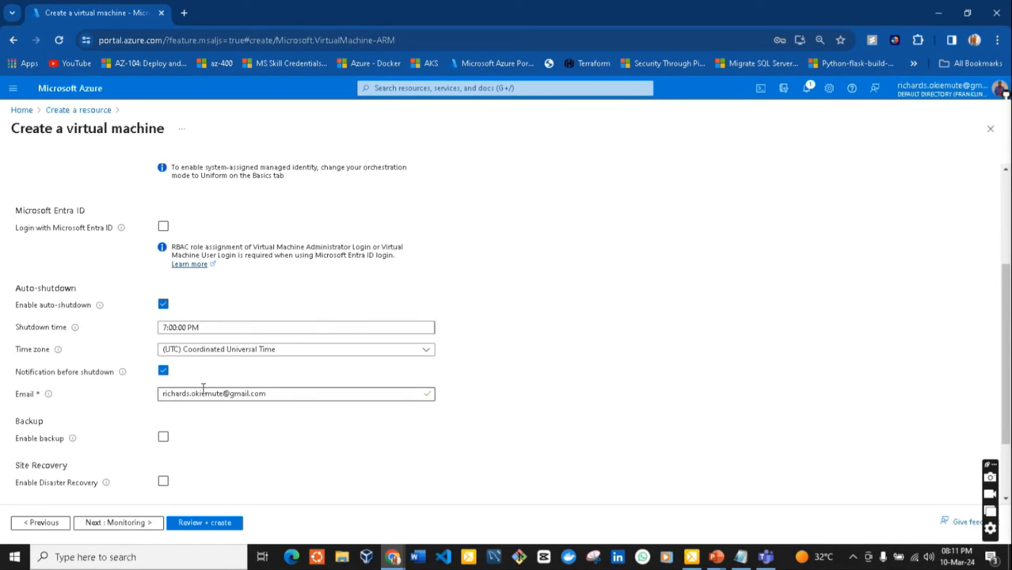
{"action": "left_click", "coordinate": [120, 523]}
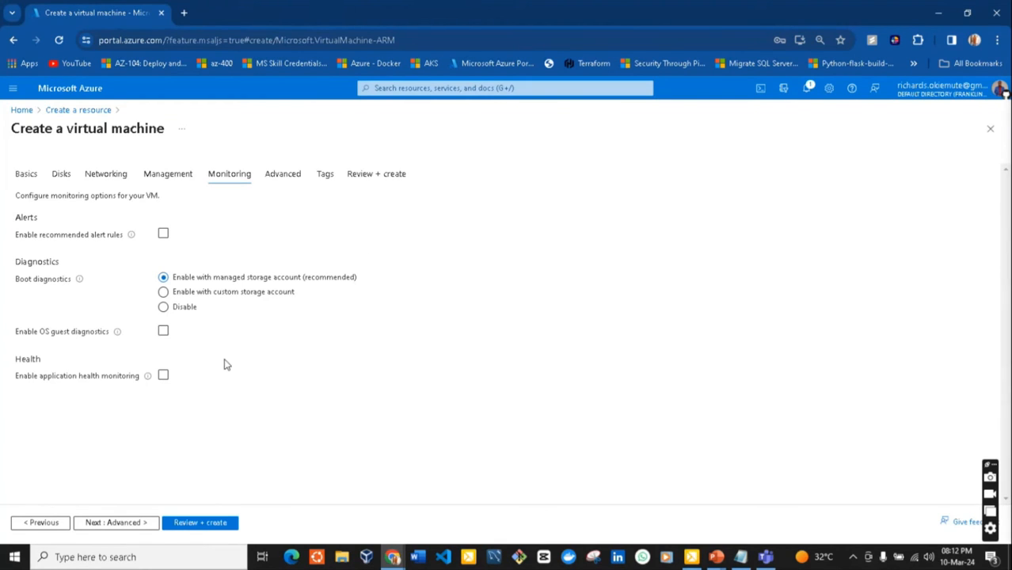
{"action": "left_click", "coordinate": [122, 523]}
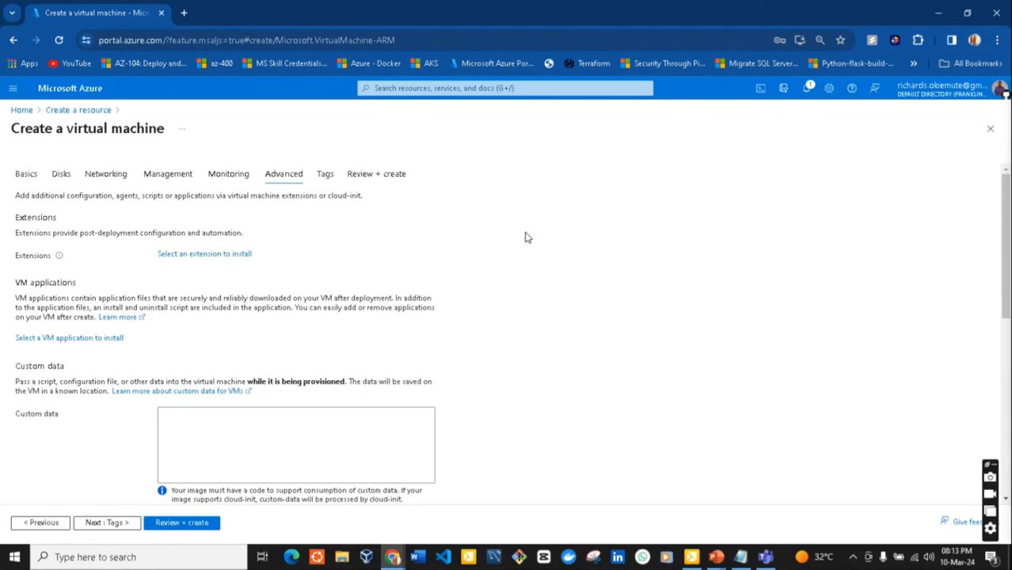
Step: Keep the default advanced settings, add no tags, and create the virtual machine after reviewing the validation result and hourly price
{"action": "left_click", "coordinate": [97, 524]}
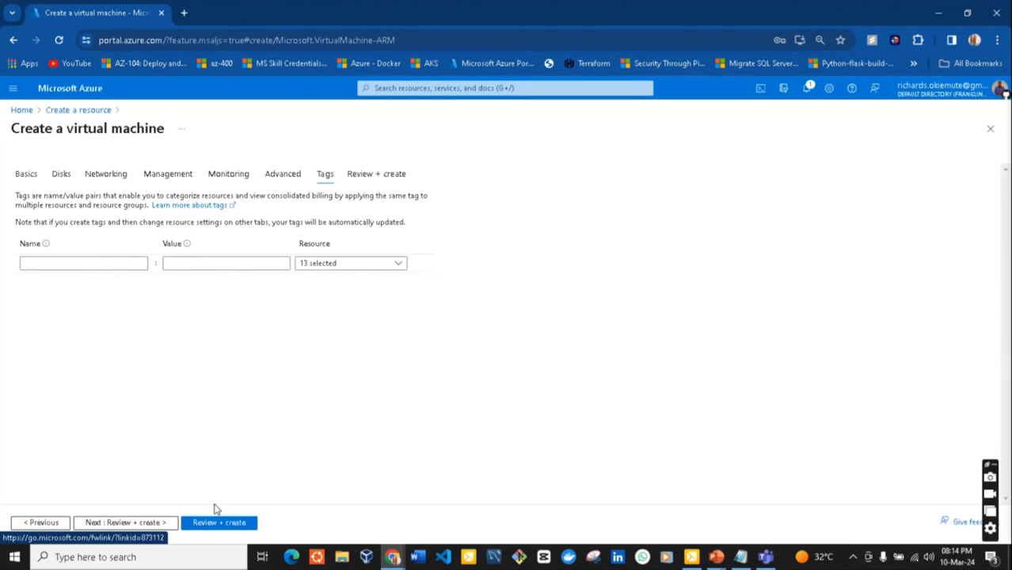
{"action": "left_click", "coordinate": [219, 528]}
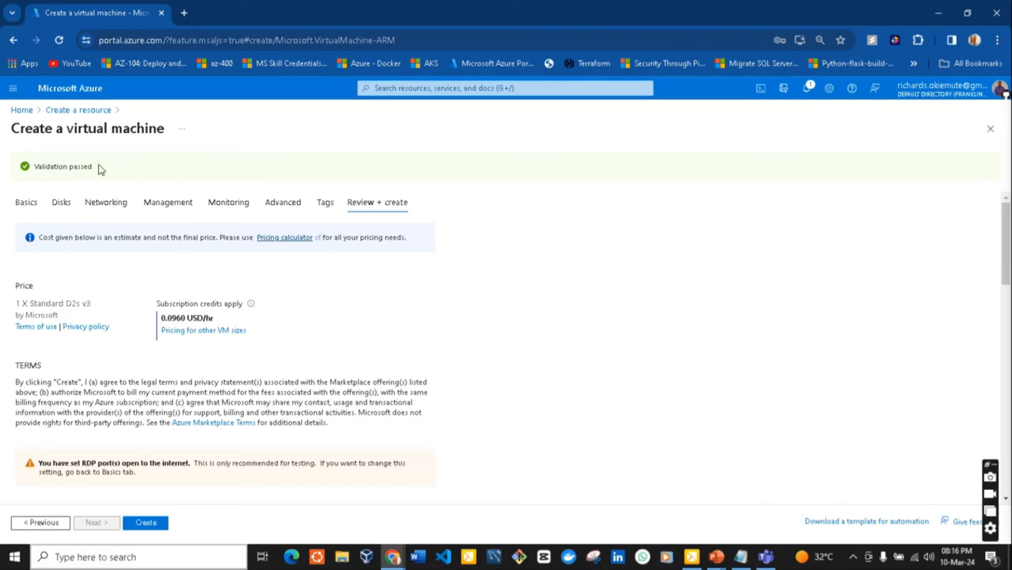
{"action": "left_click_drag", "start_coordinate": [99, 168], "coordinate": [26, 167]}
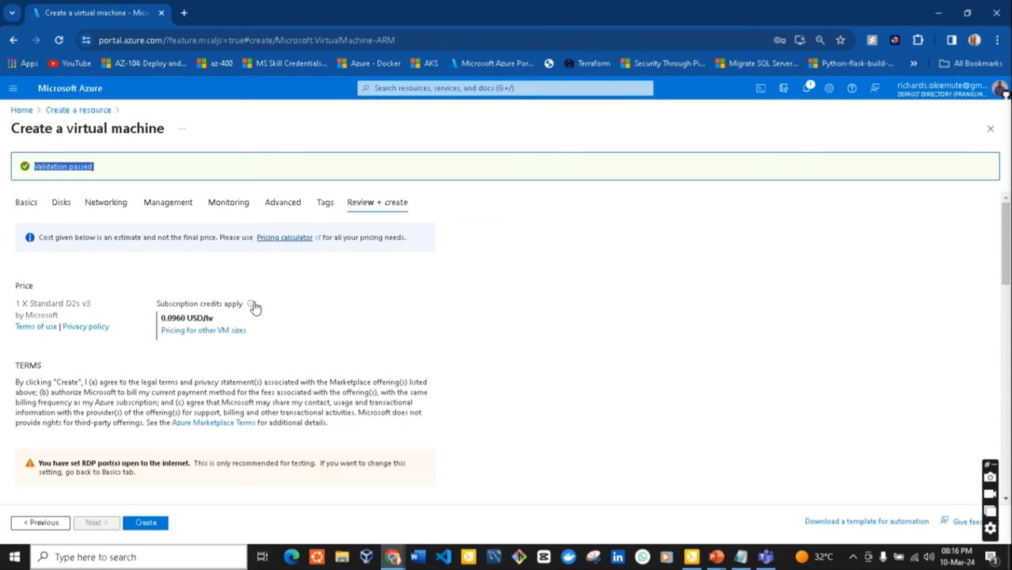
{"action": "left_click_drag", "start_coordinate": [224, 323], "coordinate": [201, 320]}
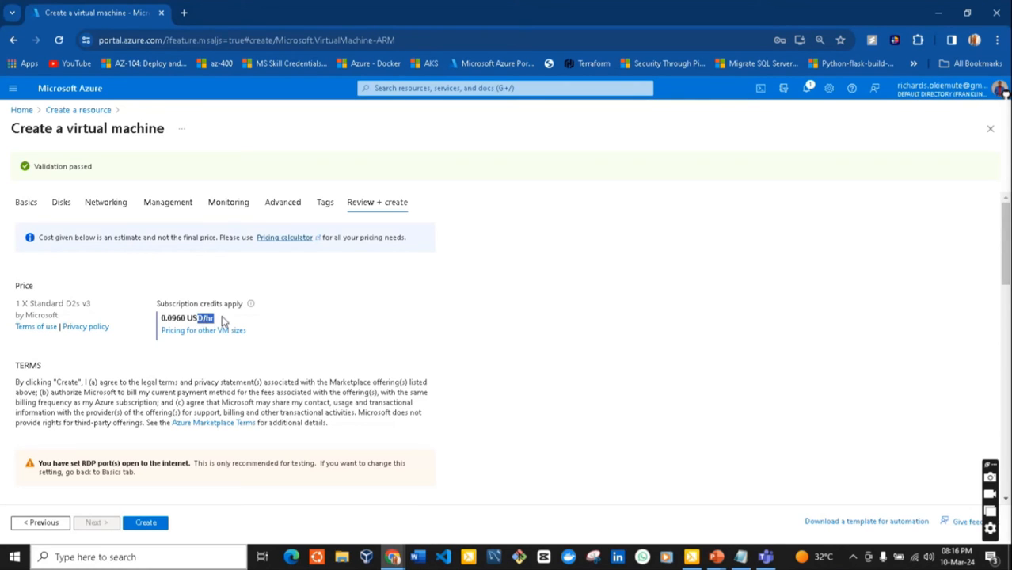
{"action": "left_click", "coordinate": [224, 320]}
{"action": "left_click_drag", "start_coordinate": [224, 320], "coordinate": [160, 319]}
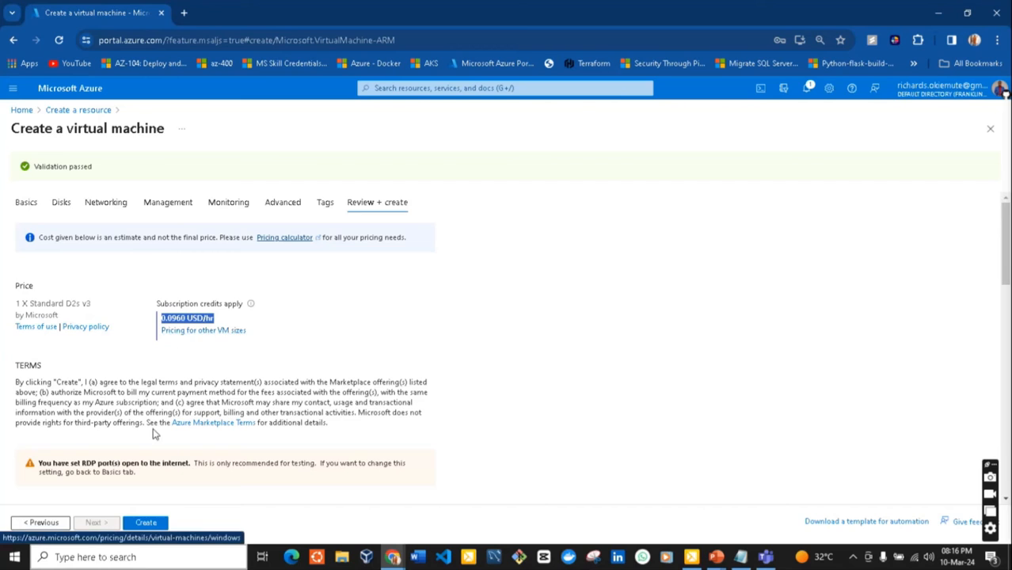
{"action": "left_click", "coordinate": [144, 524]}
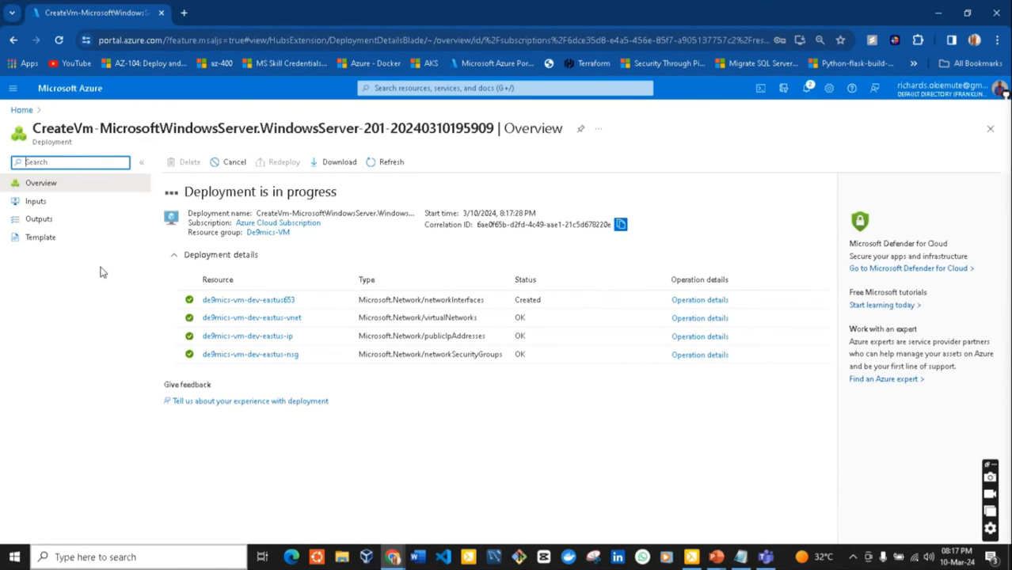
Step: Examine the resource group shown in the overview of the running VM deployment
{"action": "left_click_drag", "start_coordinate": [187, 244], "coordinate": [299, 237]}
{"action": "left_click", "coordinate": [191, 237]}
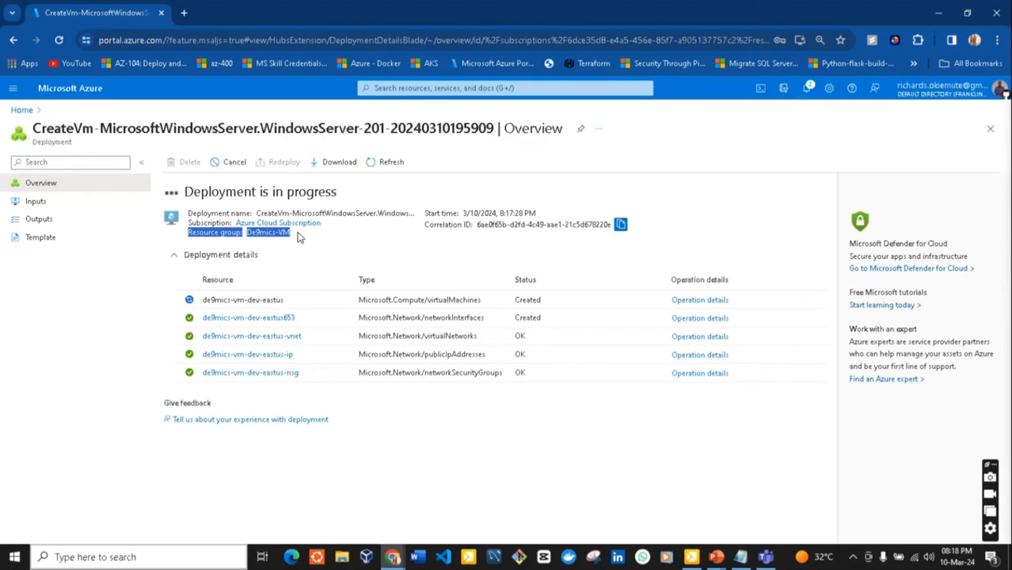
{"action": "left_click", "coordinate": [117, 308]}
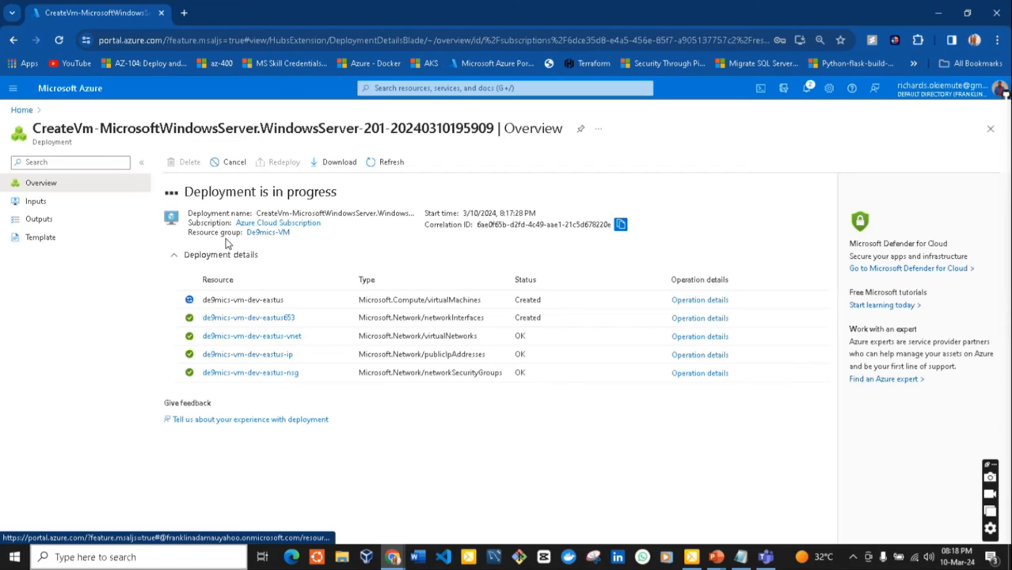
{"action": "left_click_drag", "start_coordinate": [184, 242], "coordinate": [132, 293]}
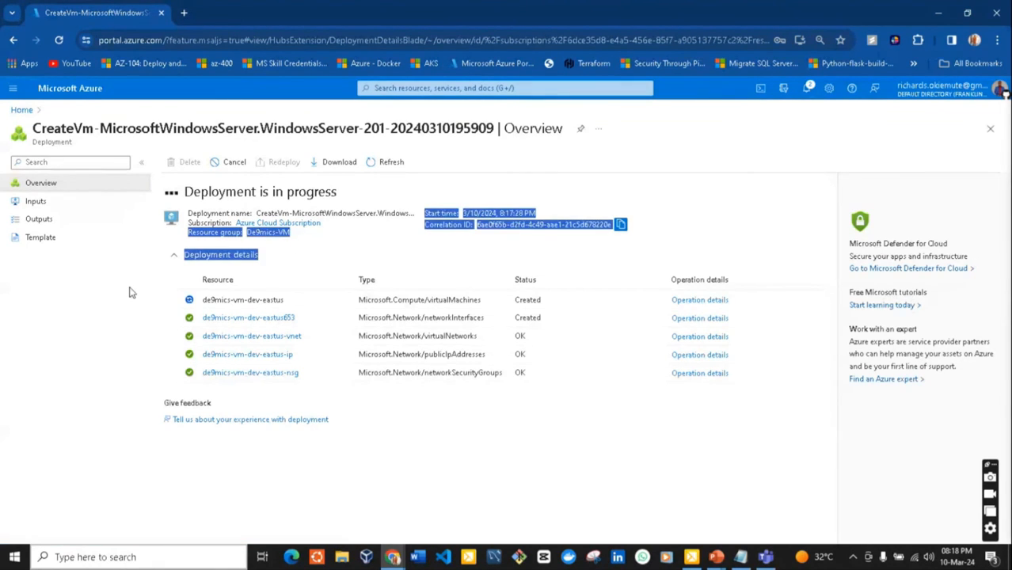
{"action": "left_click", "coordinate": [103, 317]}
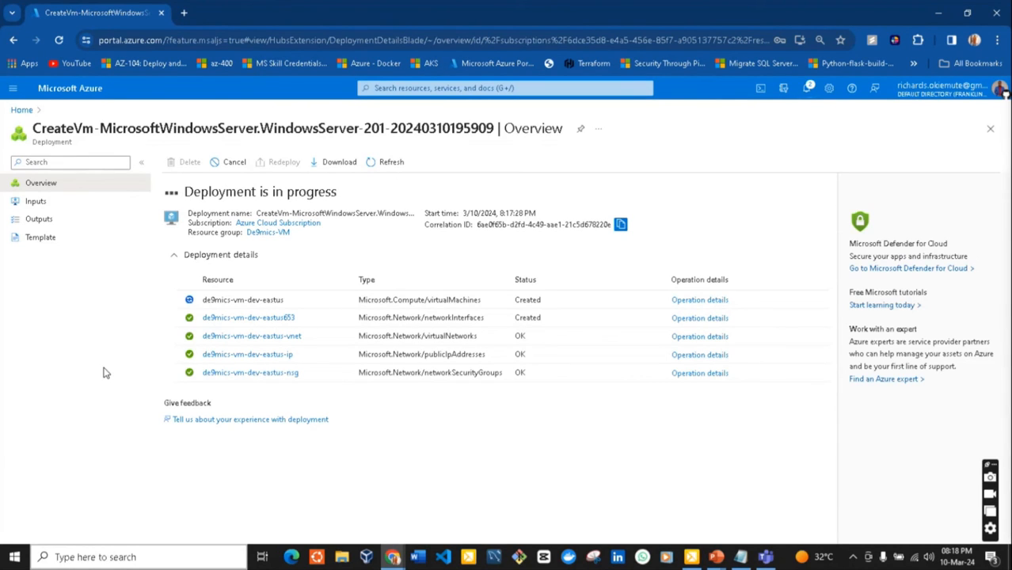
Step: Open the Azure portal home page in a second browser tab and check the VM deployment's progress in the first tab
{"action": "left_click", "coordinate": [183, 13]}
{"action": "left_click", "coordinate": [489, 63]}
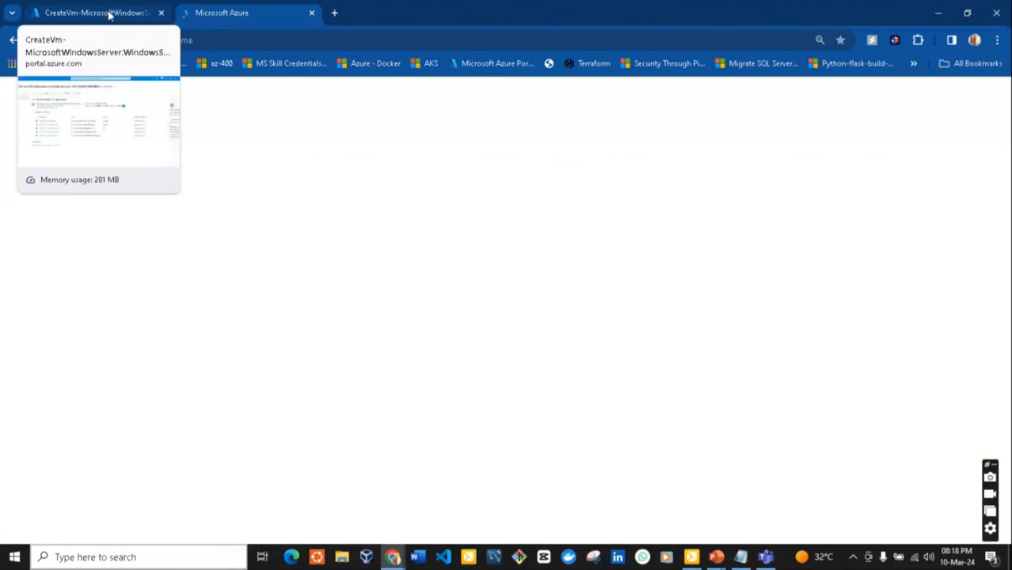
{"action": "left_click", "coordinate": [108, 11]}
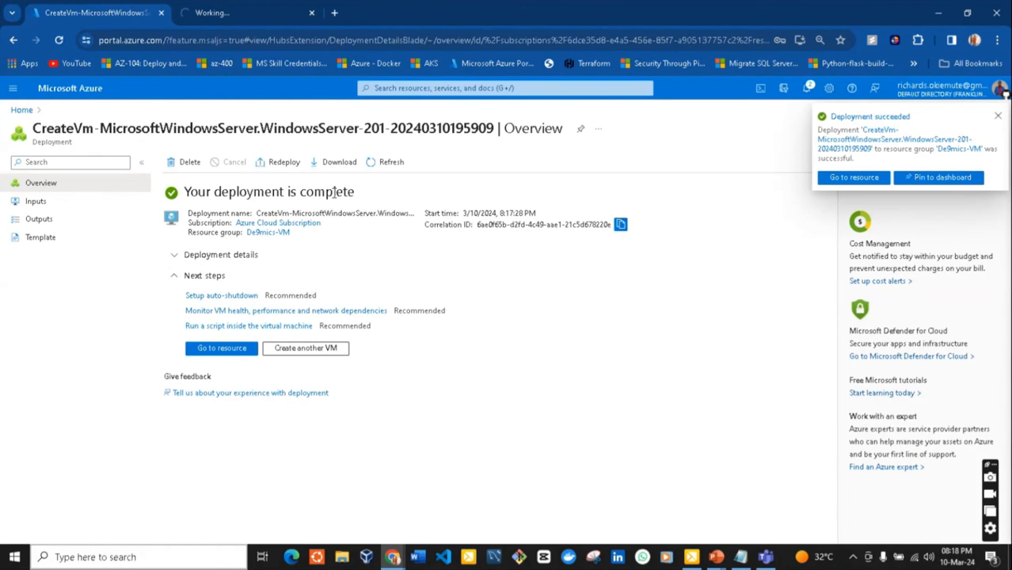
{"action": "left_click", "coordinate": [227, 14]}
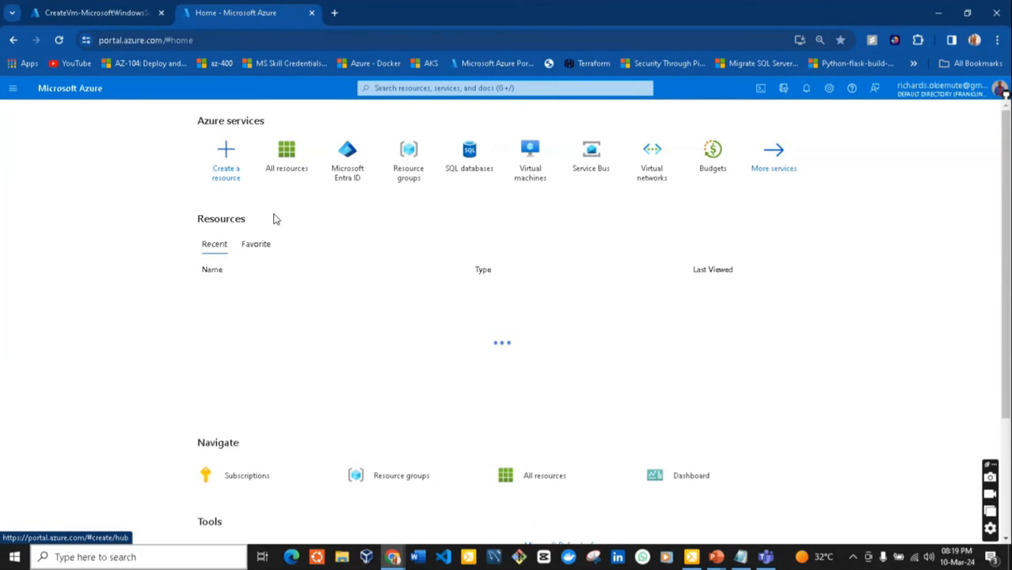
Step: Start another virtual machine from the virtual machines list and examine the existing resource groups offered in its basic settings
{"action": "mouse_move", "coordinate": [528, 159]}
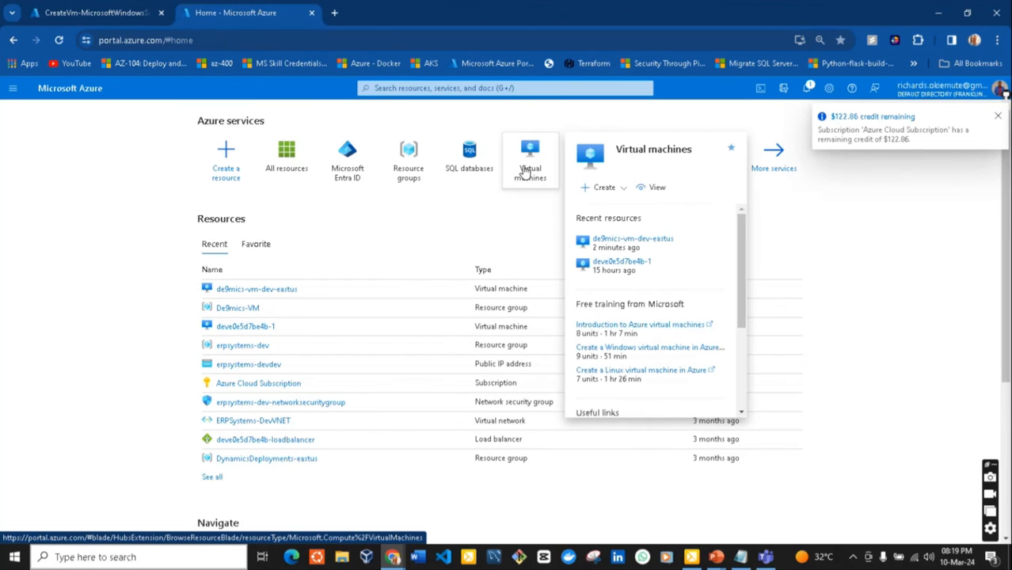
{"action": "left_click", "coordinate": [524, 173]}
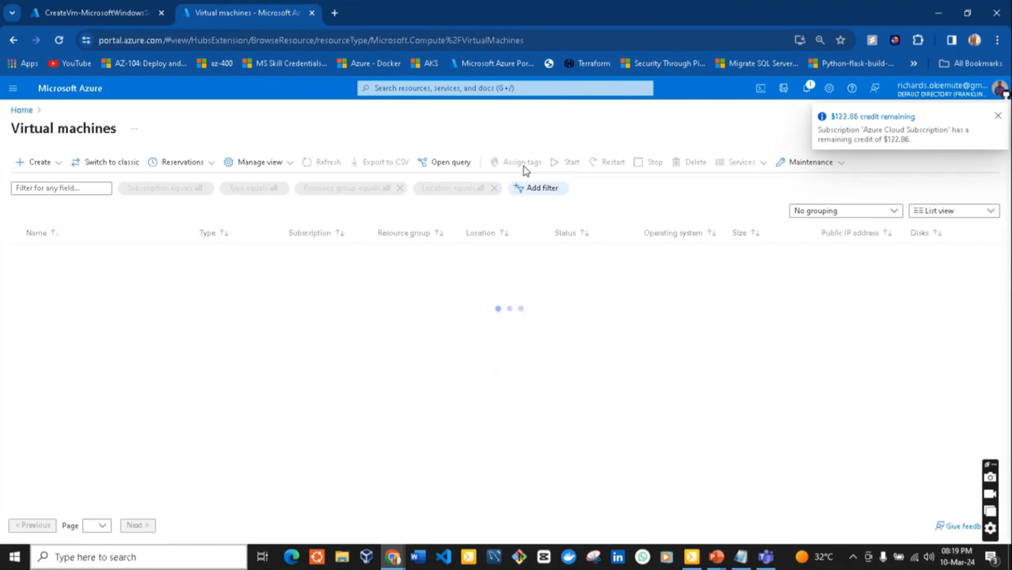
{"action": "left_click", "coordinate": [31, 168]}
{"action": "left_click", "coordinate": [31, 168]}
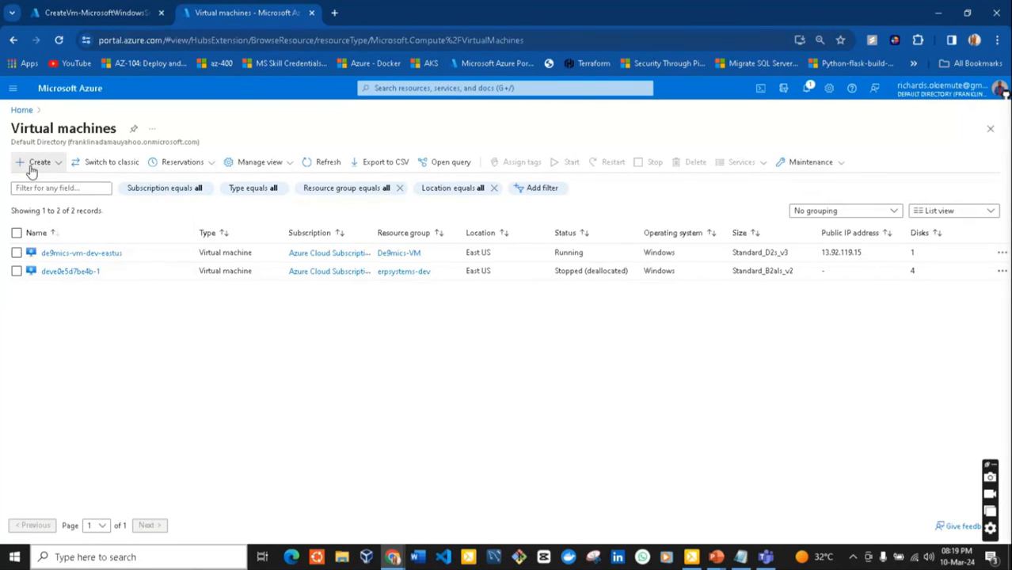
{"action": "left_click", "coordinate": [31, 169]}
{"action": "left_click", "coordinate": [67, 194]}
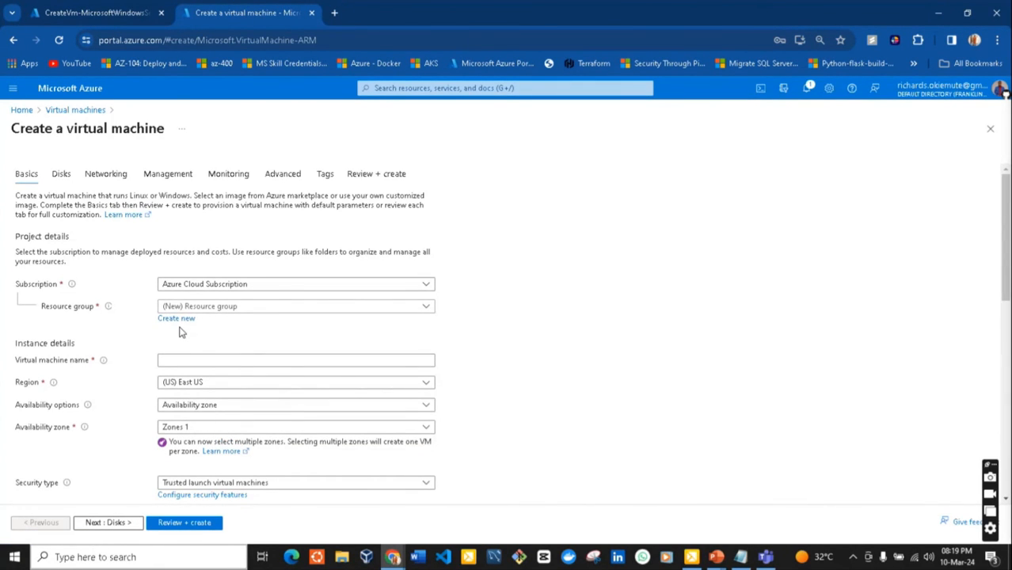
{"action": "left_click", "coordinate": [426, 308]}
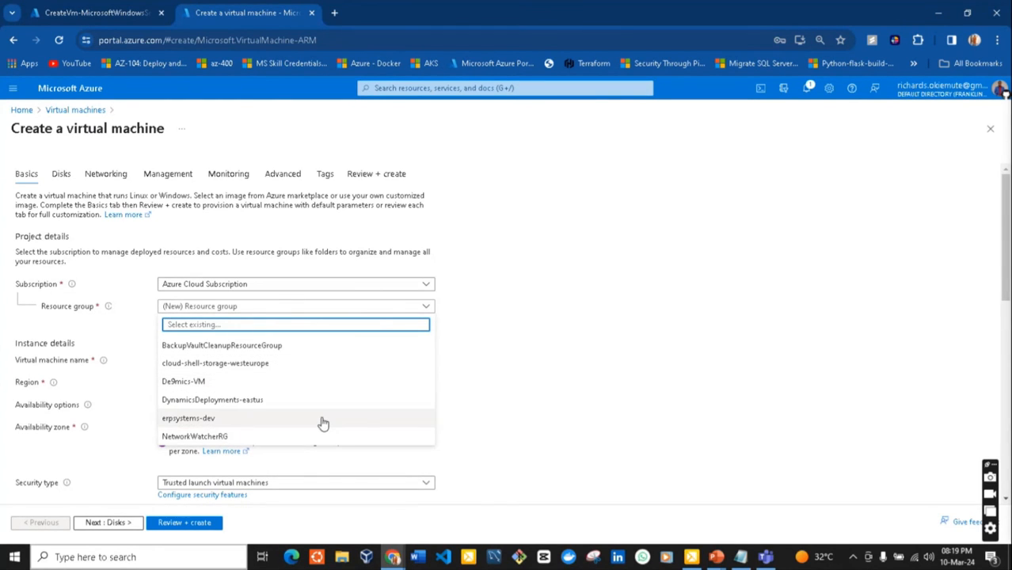
{"action": "left_click", "coordinate": [529, 411]}
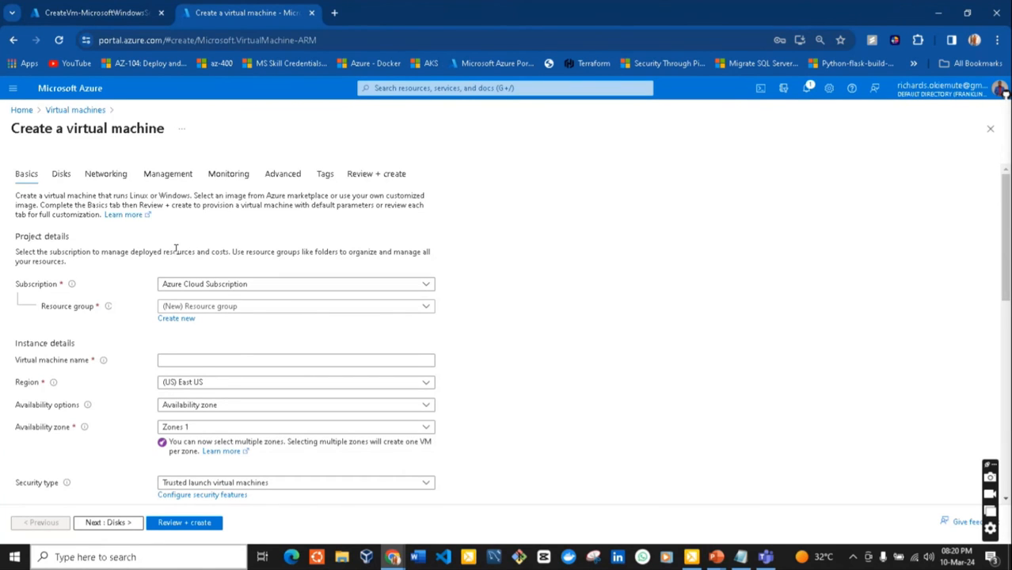
Step: Leave the VM form, start a new resource group from the resource groups page, and name it development-RG
{"action": "left_click", "coordinate": [23, 113]}
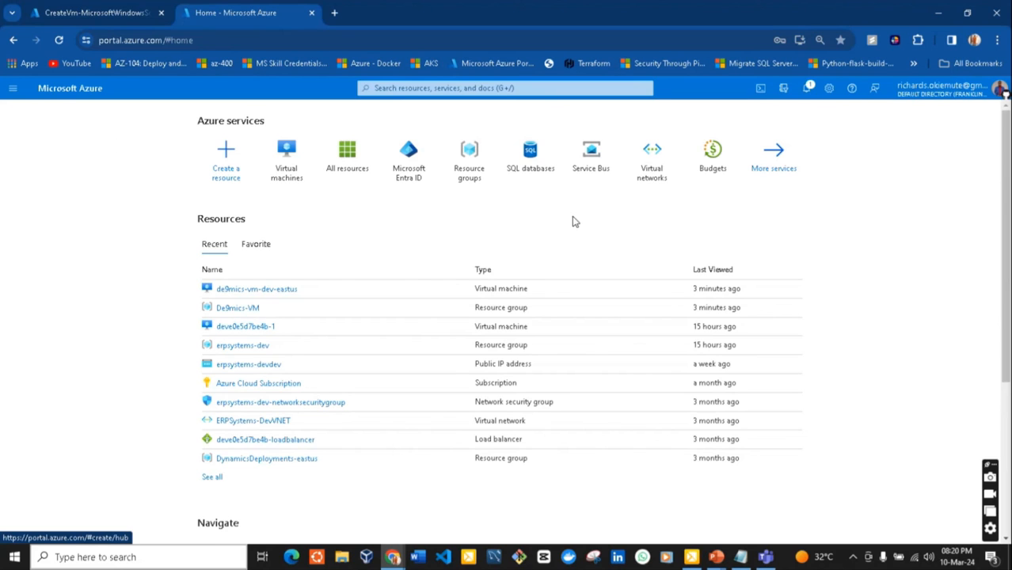
{"action": "left_click", "coordinate": [483, 176]}
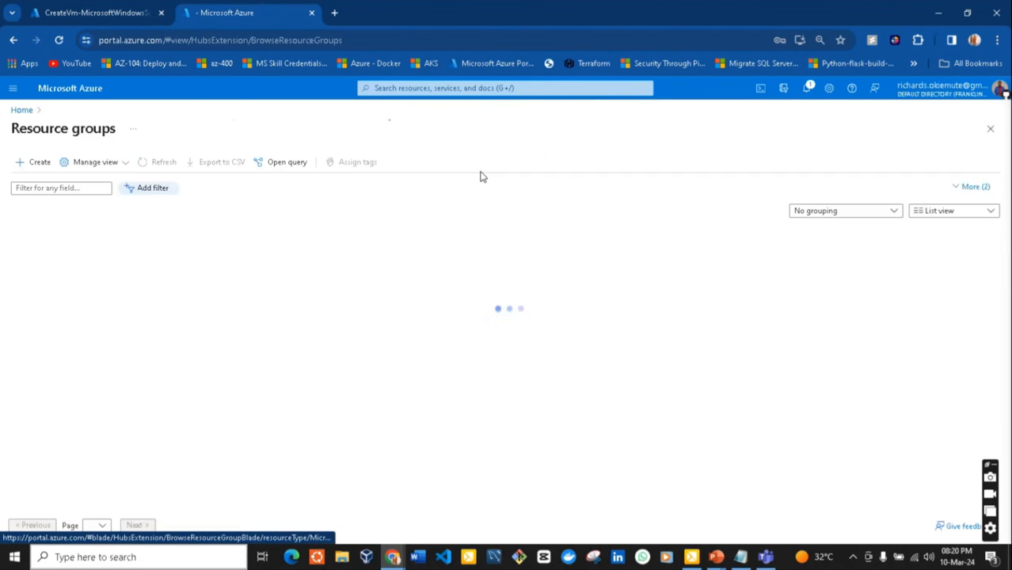
{"action": "left_click", "coordinate": [35, 163]}
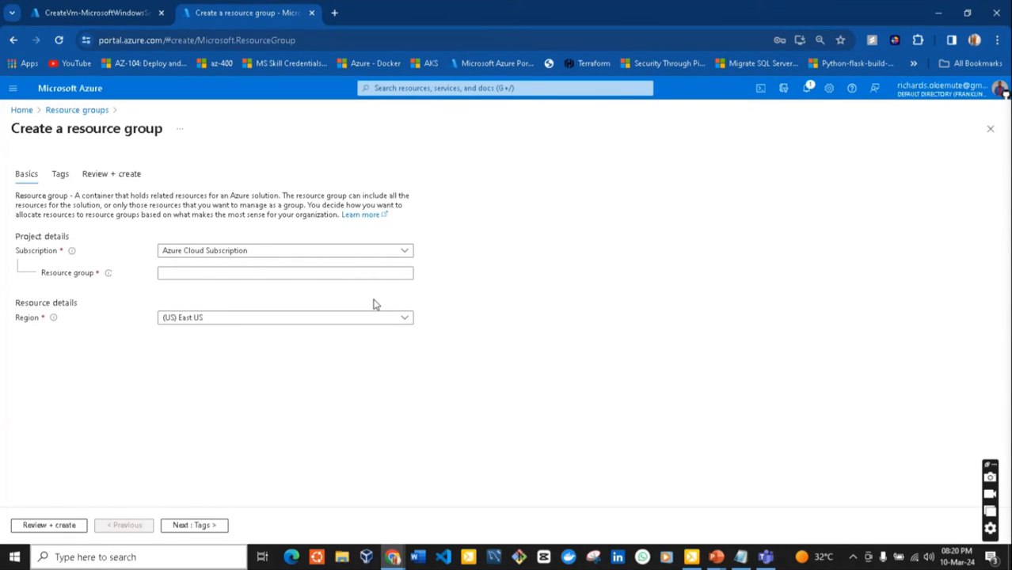
{"action": "left_click", "coordinate": [277, 273]}
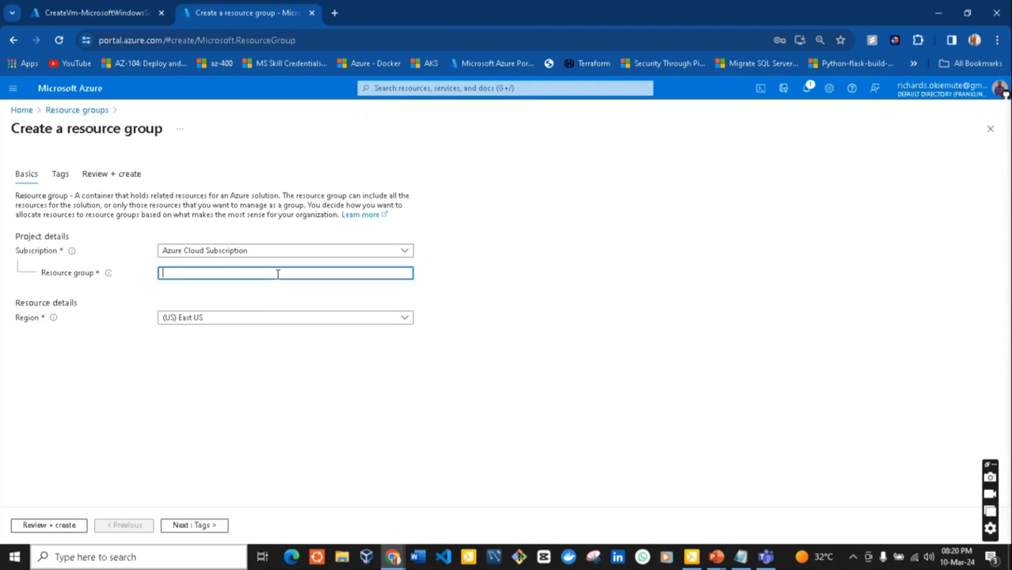
{"action": "type", "text": "N"}
{"action": "key", "text": "BackSpace"}
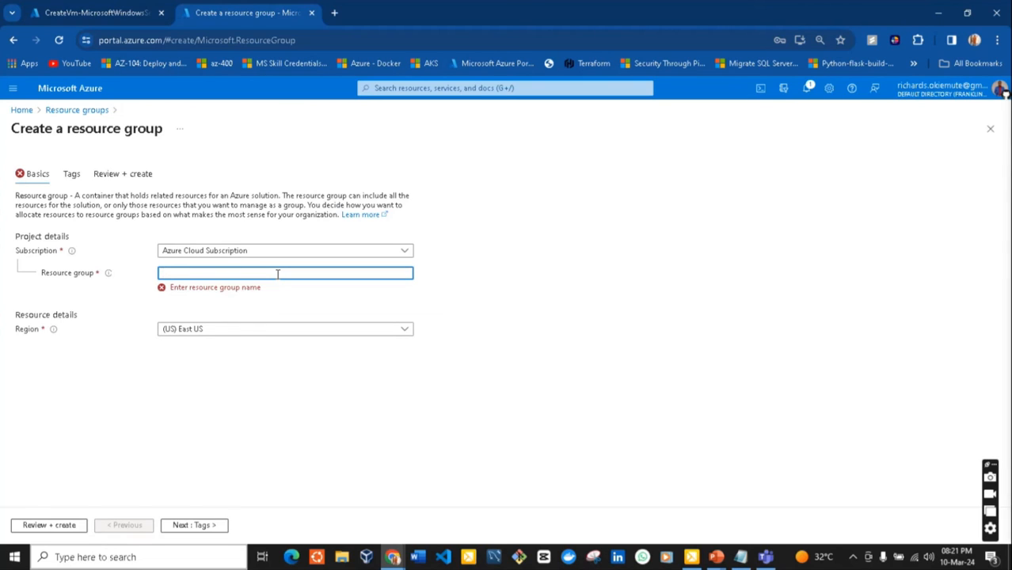
{"action": "type", "text": "deve"}
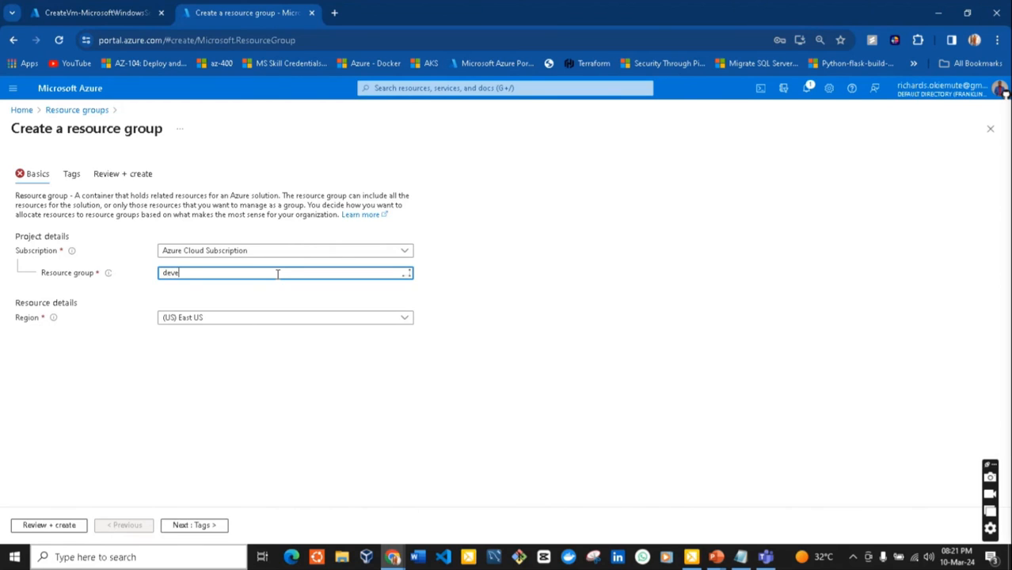
{"action": "type", "text": "lopment-RG"}
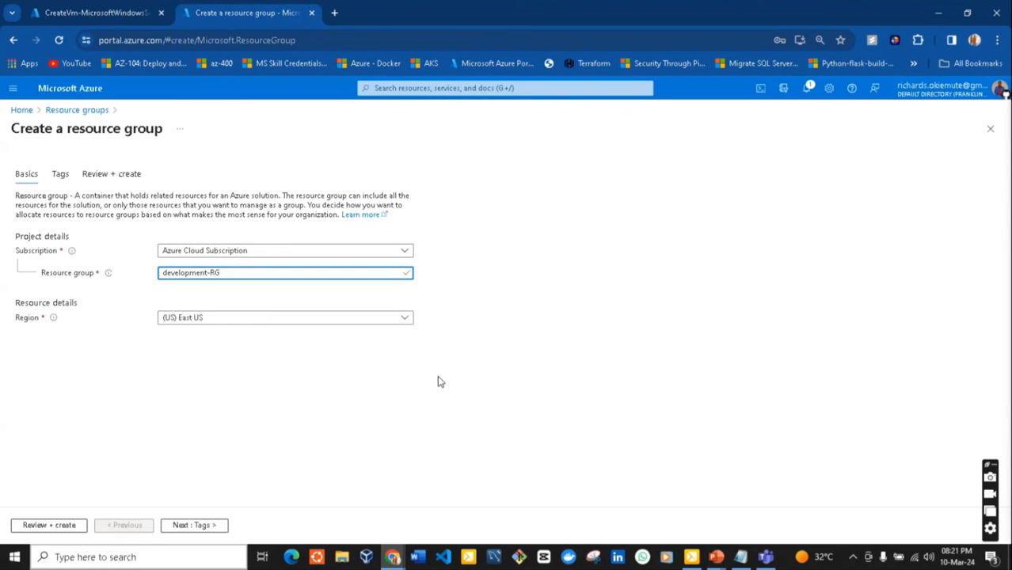
Step: Set the resource group's region to (US) West US 2, create it, and locate development-RG in the resource groups list
{"action": "left_click", "coordinate": [405, 318]}
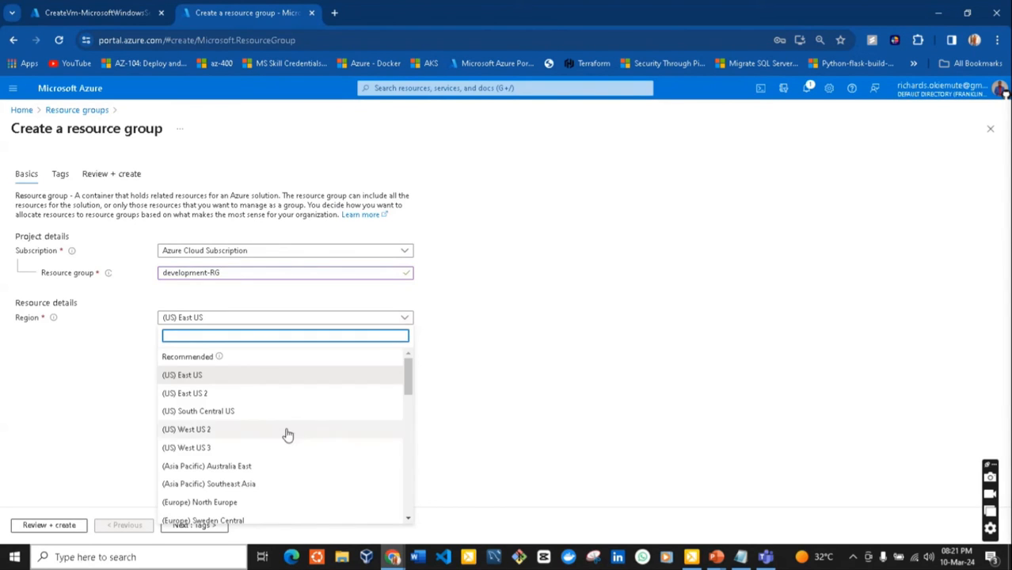
{"action": "left_click", "coordinate": [238, 431]}
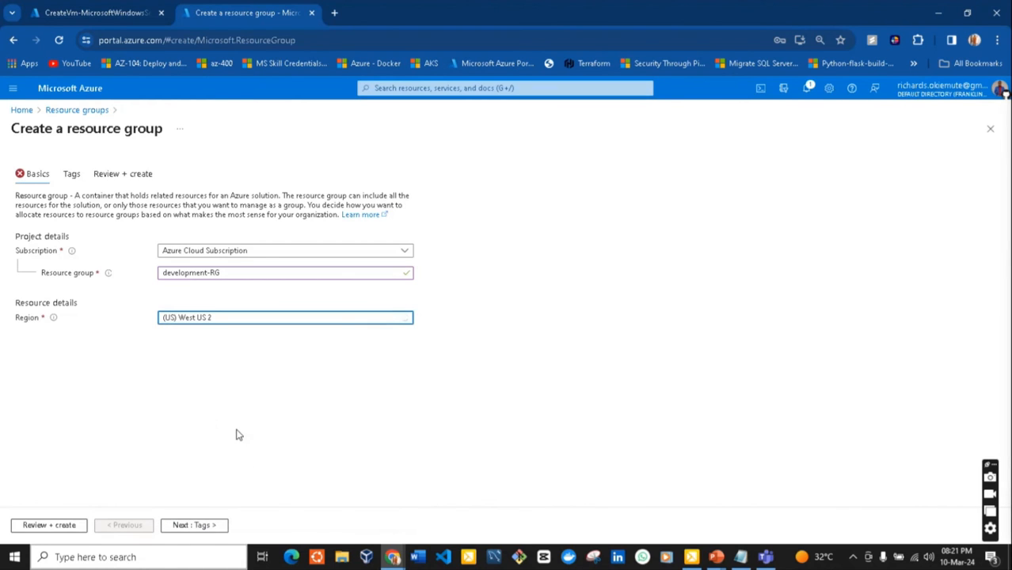
{"action": "left_click", "coordinate": [49, 526]}
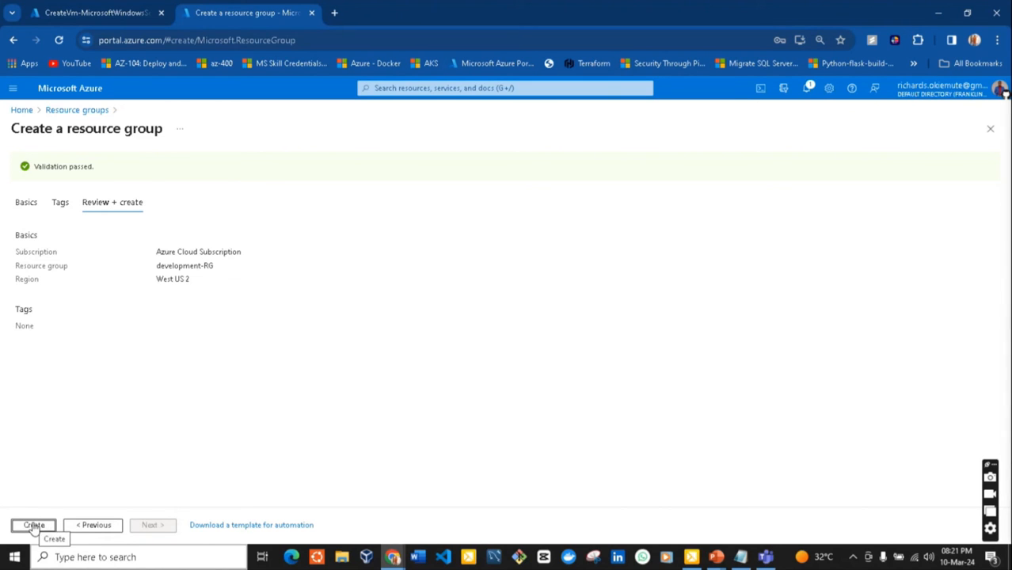
{"action": "left_click", "coordinate": [34, 526]}
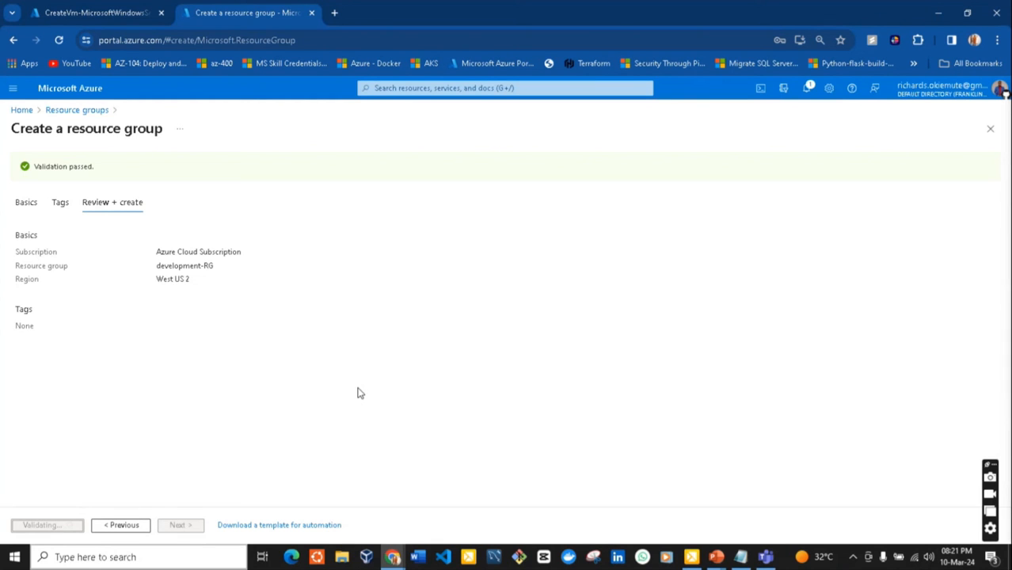
{"action": "left_click_drag", "start_coordinate": [156, 267], "coordinate": [226, 270]}
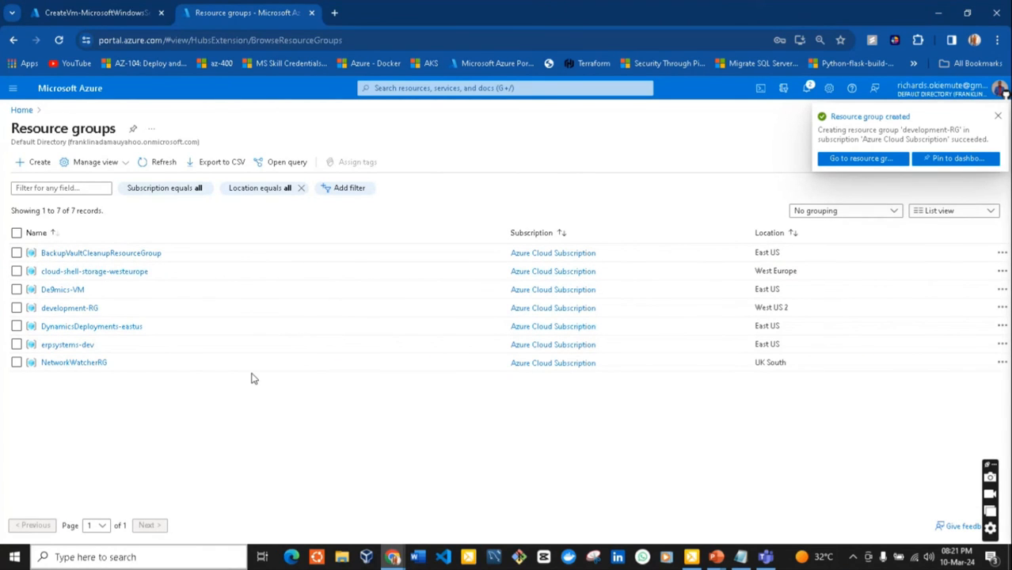
{"action": "left_click_drag", "start_coordinate": [118, 309], "coordinate": [38, 306]}
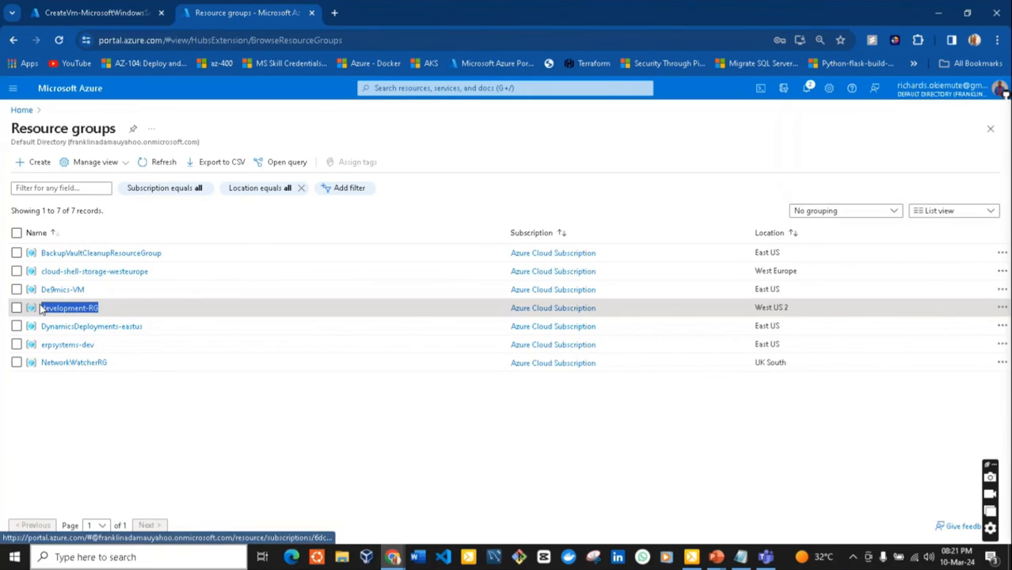
{"action": "left_click", "coordinate": [216, 424]}
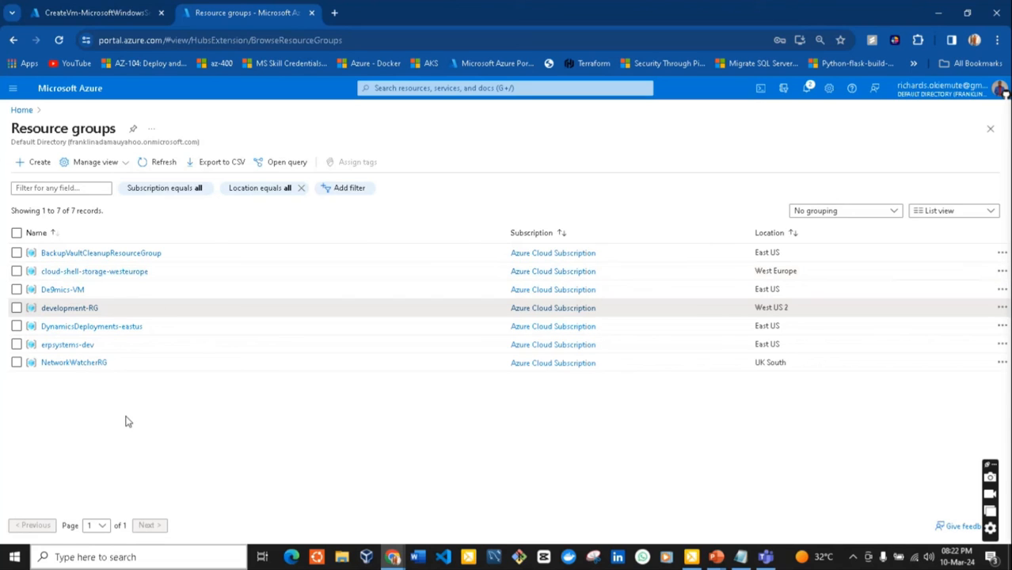
Step: Start another Azure virtual machine from the virtual machines list and look for development-RG among the existing resource groups in its basic settings
{"action": "left_click", "coordinate": [22, 110]}
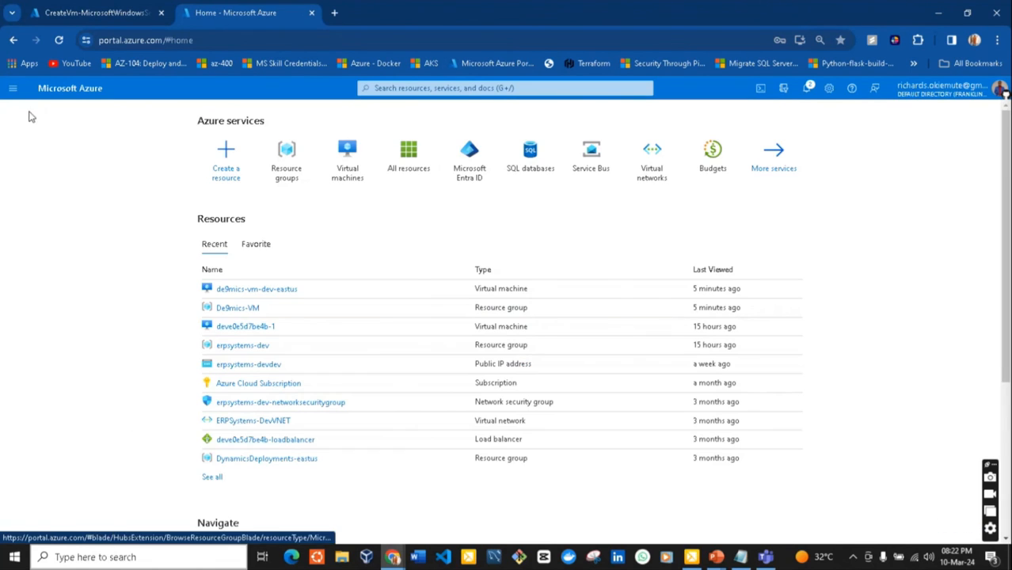
{"action": "left_click", "coordinate": [346, 176]}
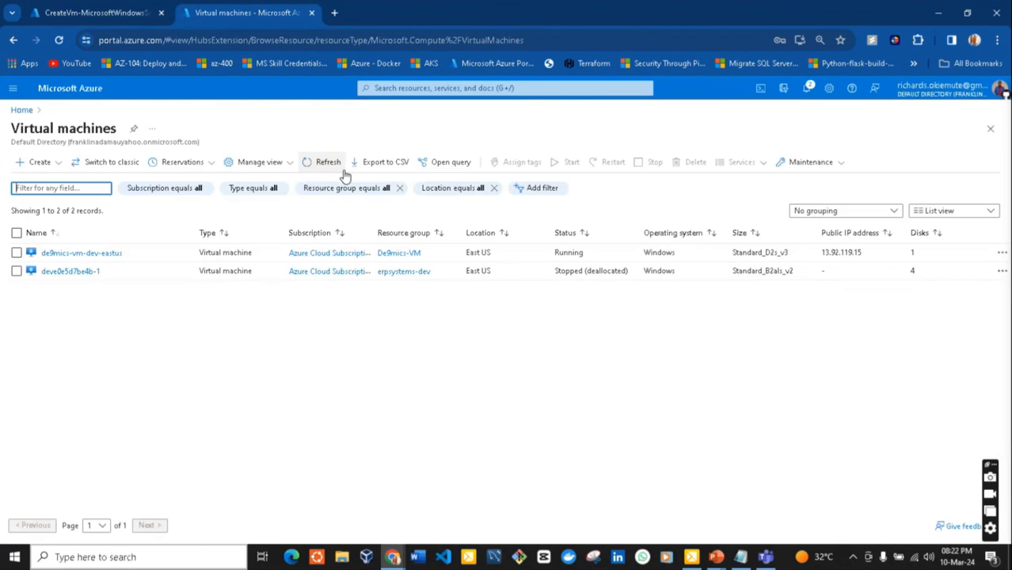
{"action": "left_click", "coordinate": [38, 162]}
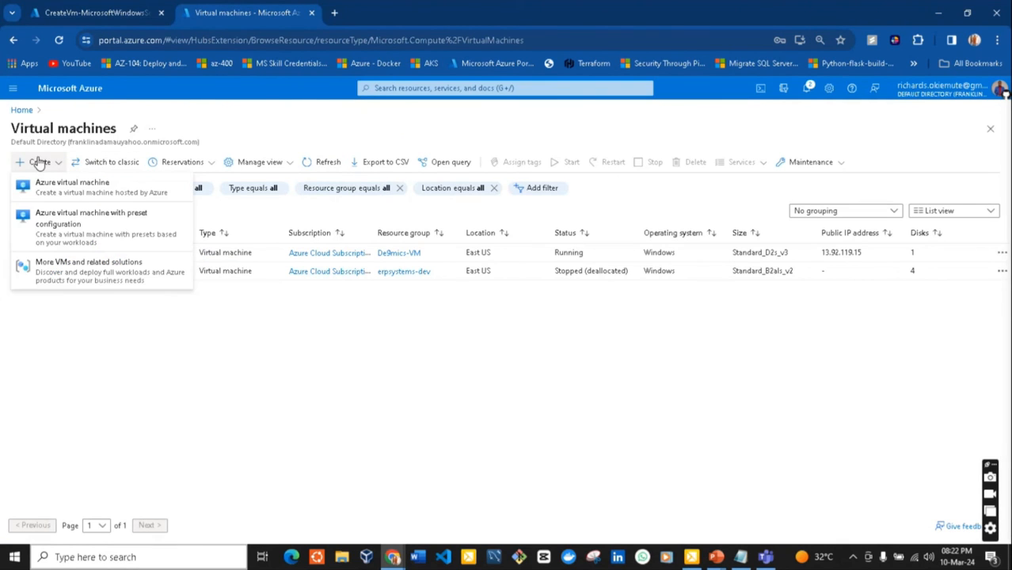
{"action": "left_click", "coordinate": [62, 182]}
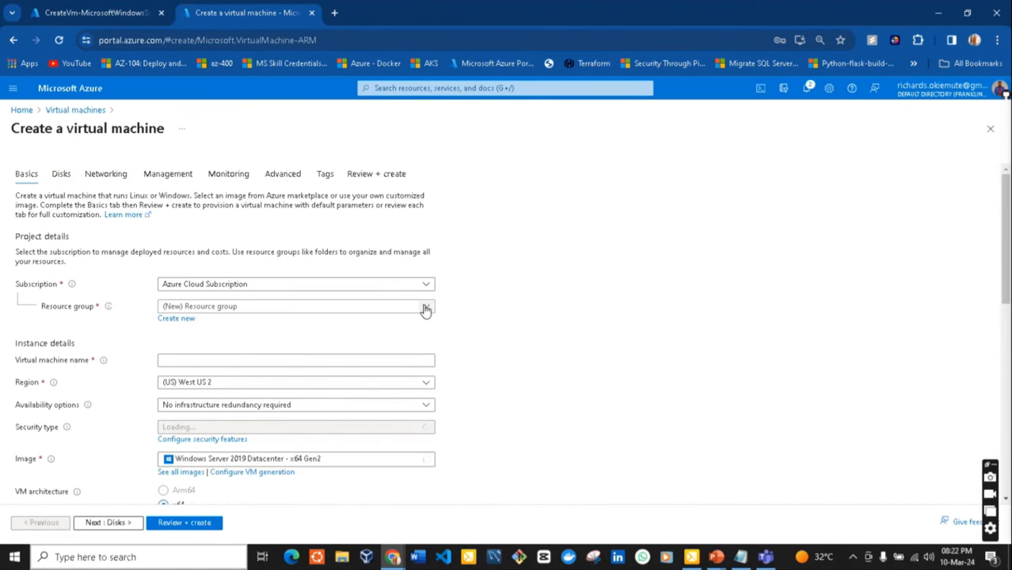
{"action": "left_click", "coordinate": [425, 308]}
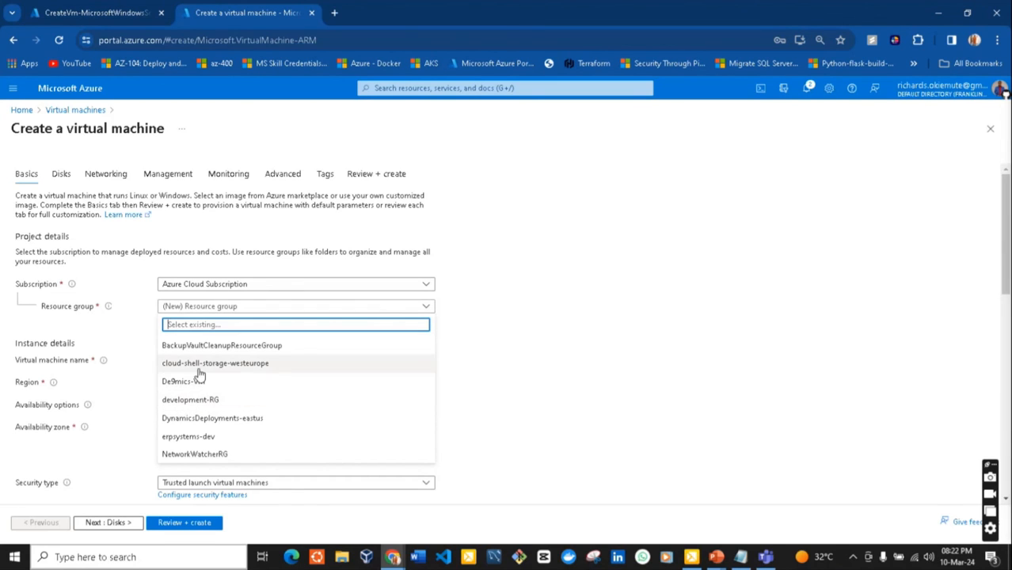
{"action": "left_click", "coordinate": [478, 362]}
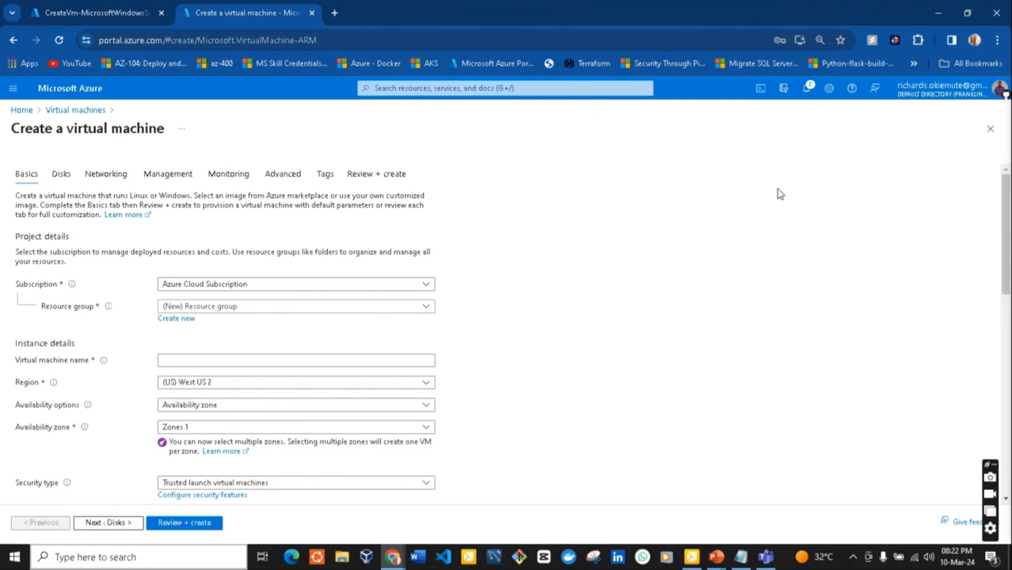
Step: Abandon the unfinished VM form by closing its browser tab, and go to the deployed virtual machine's resource from the deployment overview
{"action": "left_click", "coordinate": [989, 133]}
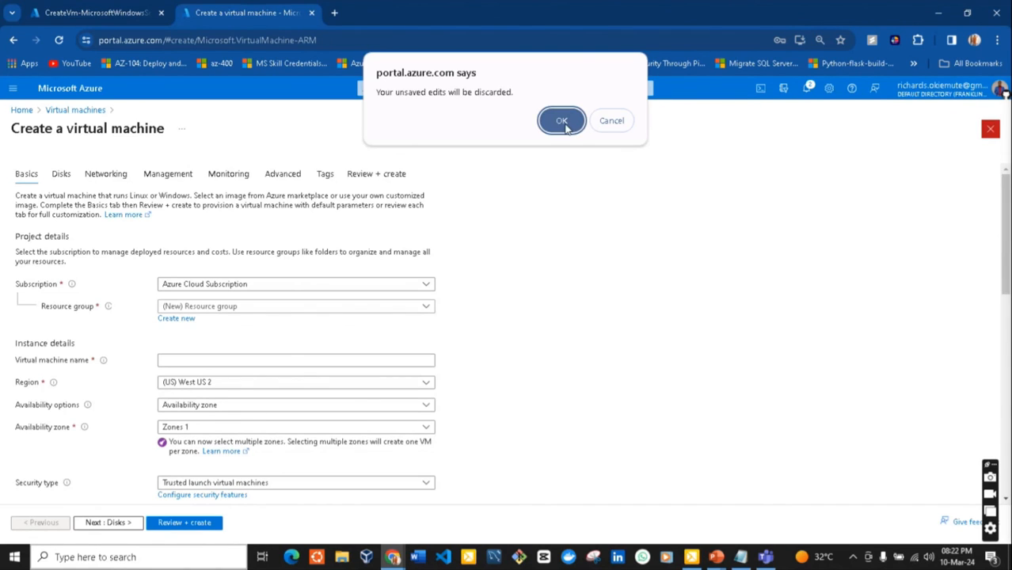
{"action": "left_click", "coordinate": [609, 123]}
{"action": "left_click", "coordinate": [312, 13]}
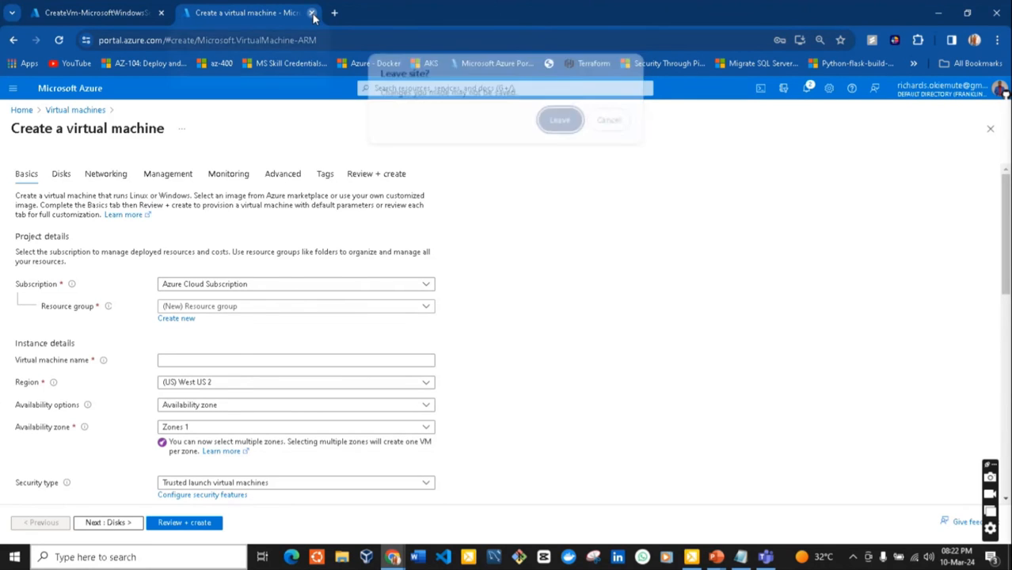
{"action": "left_click", "coordinate": [562, 121]}
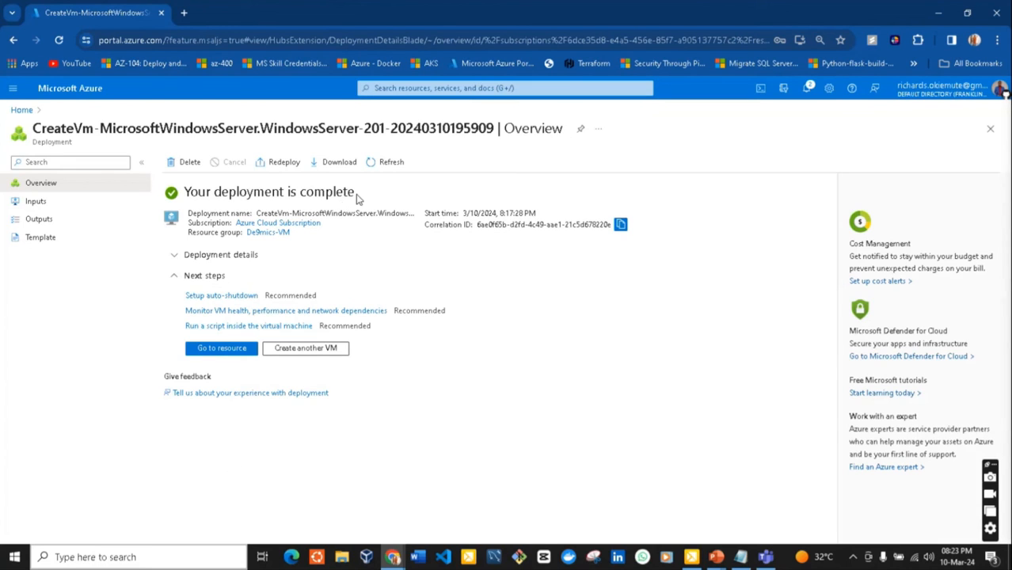
{"action": "left_click_drag", "start_coordinate": [358, 196], "coordinate": [184, 193]}
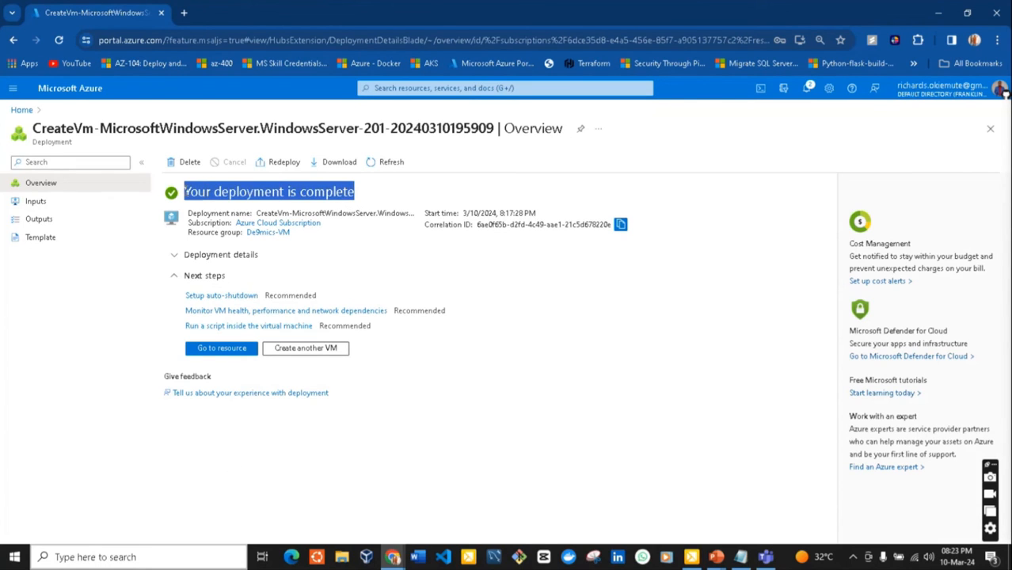
{"action": "left_click", "coordinate": [232, 354]}
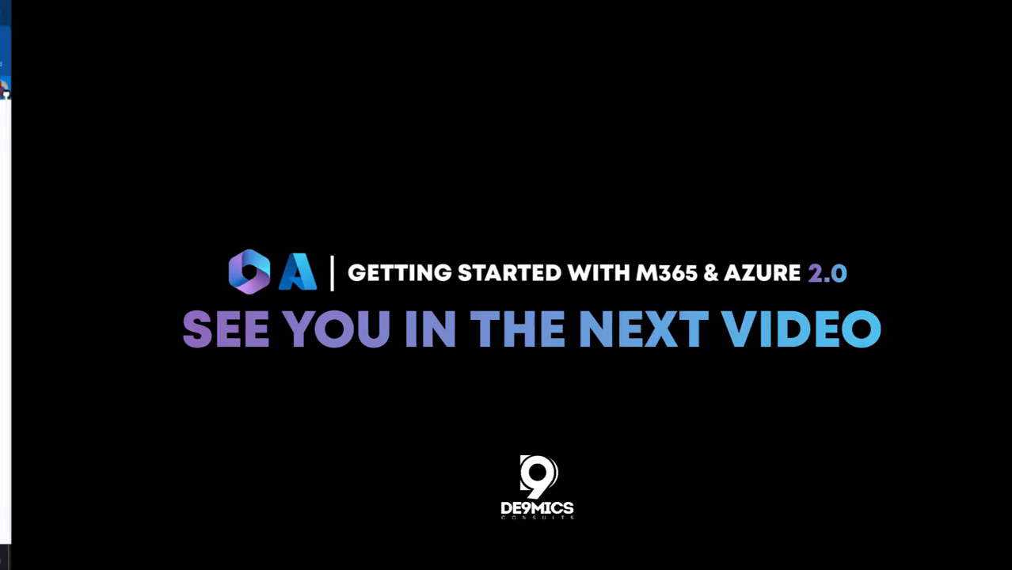